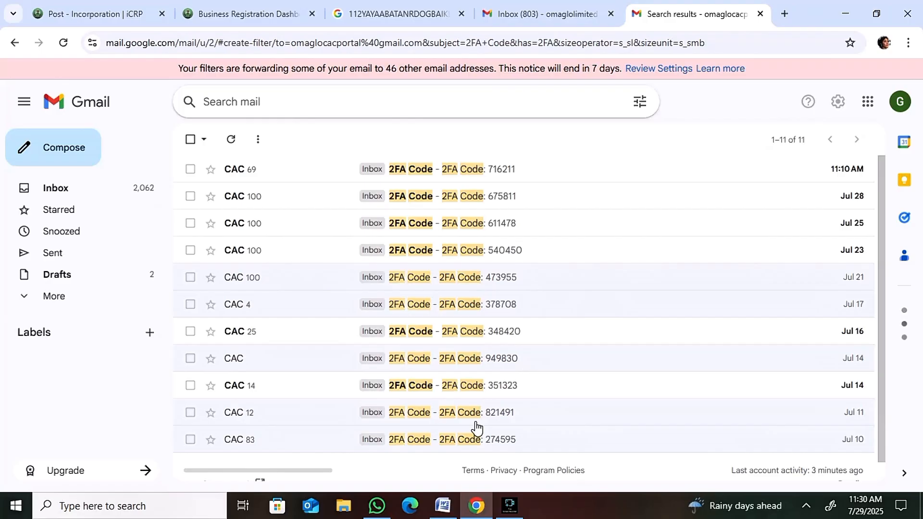
Show the desktop, find Chrome through the Windows search and open it in a maximized window.
{"action": "key", "text": "super+d"}
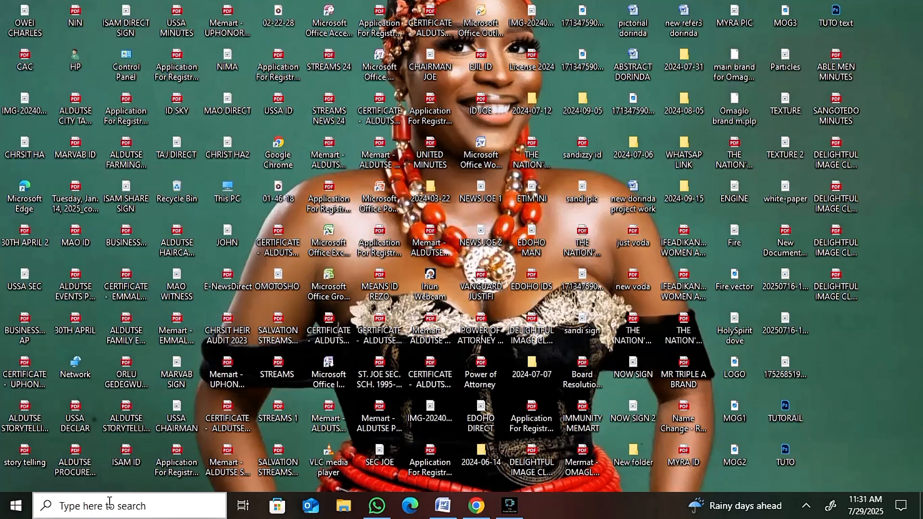
{"action": "left_click", "coordinate": [113, 506]}
{"action": "type", "text": "chrome"}
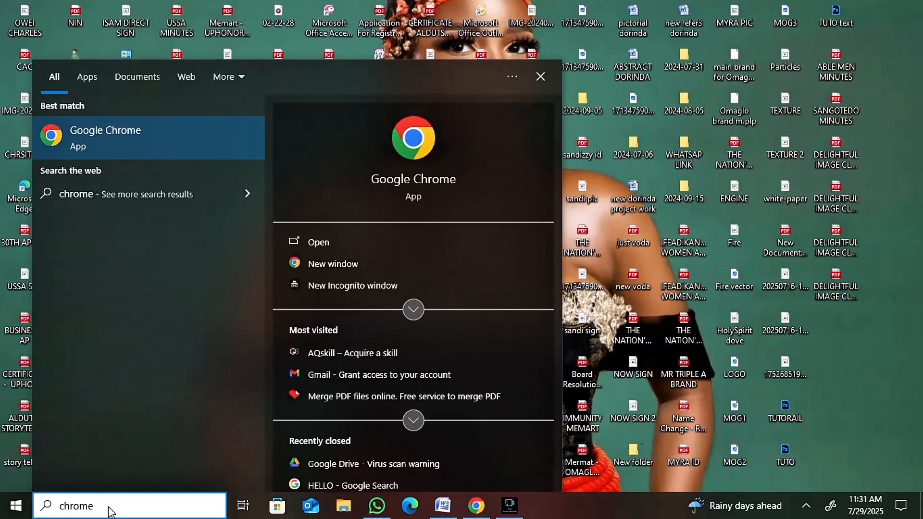
{"action": "left_click", "coordinate": [312, 242]}
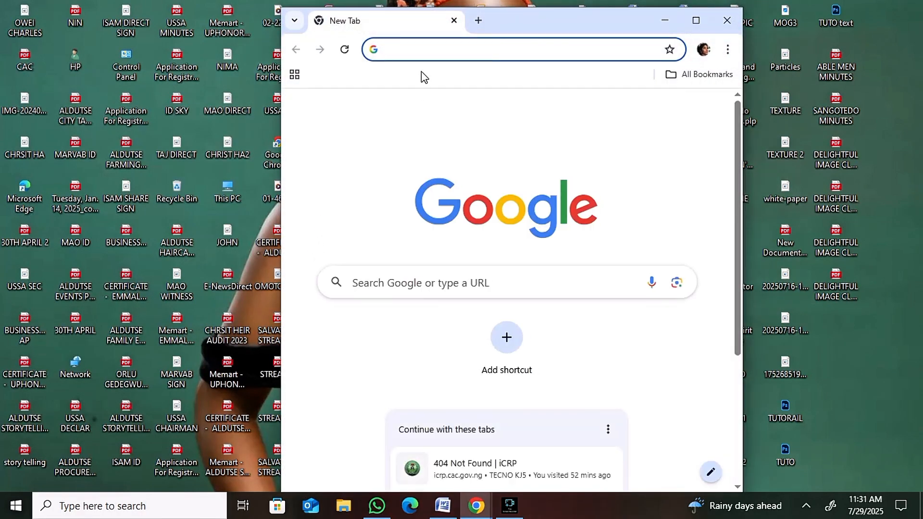
{"action": "left_click", "coordinate": [696, 21]}
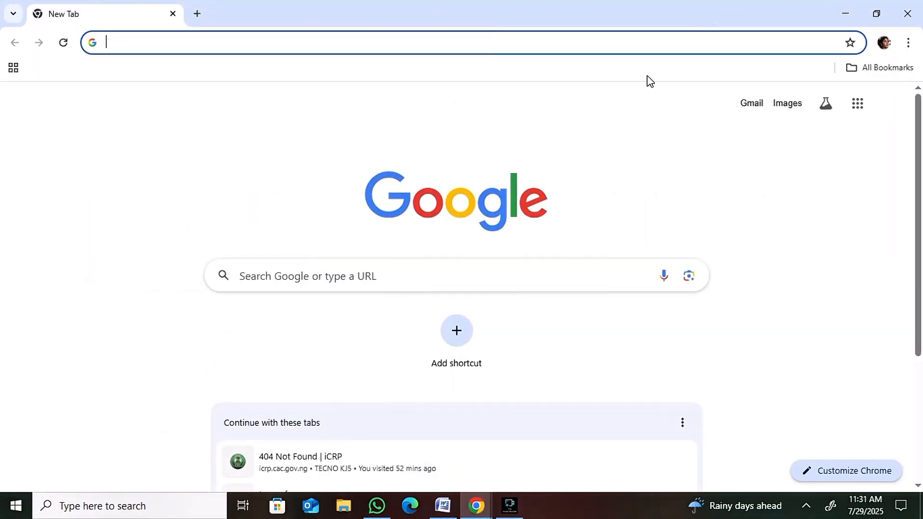
Open the Google apps launcher, then reset the wireless connection by disconnecting from the Omaglo network and toggling airplane mode on and off.
{"action": "left_click", "coordinate": [859, 110]}
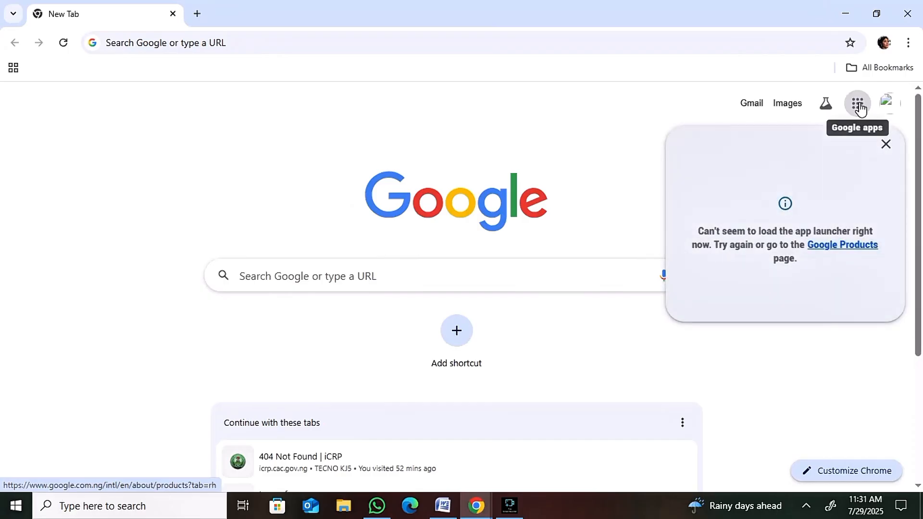
{"action": "left_click", "coordinate": [806, 506]}
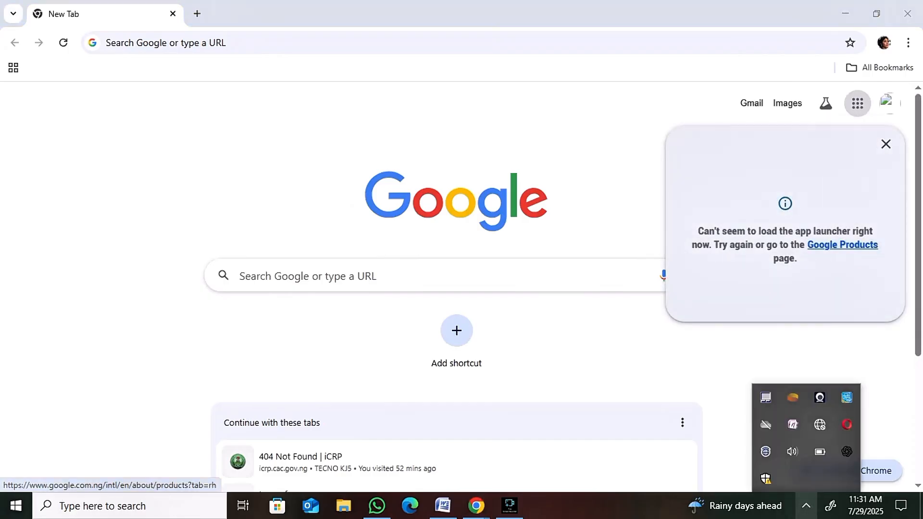
{"action": "left_click", "coordinate": [820, 424]}
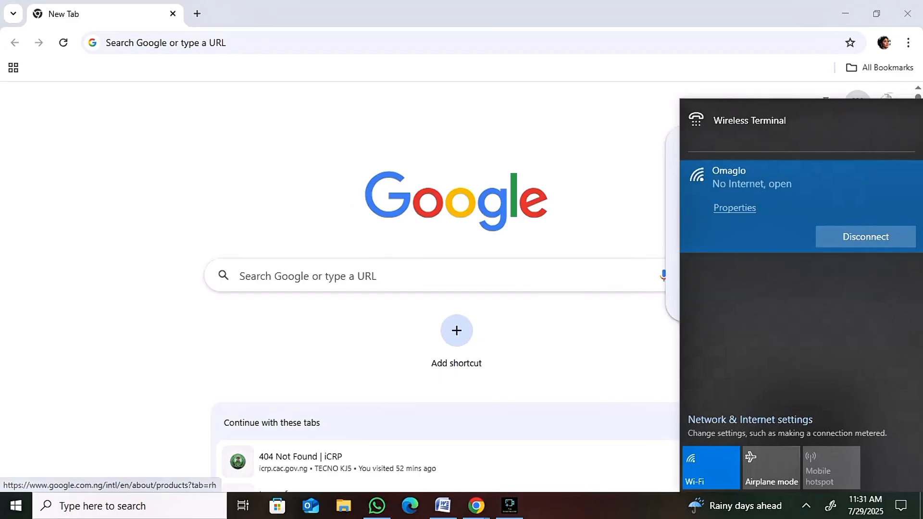
{"action": "left_click", "coordinate": [866, 237]}
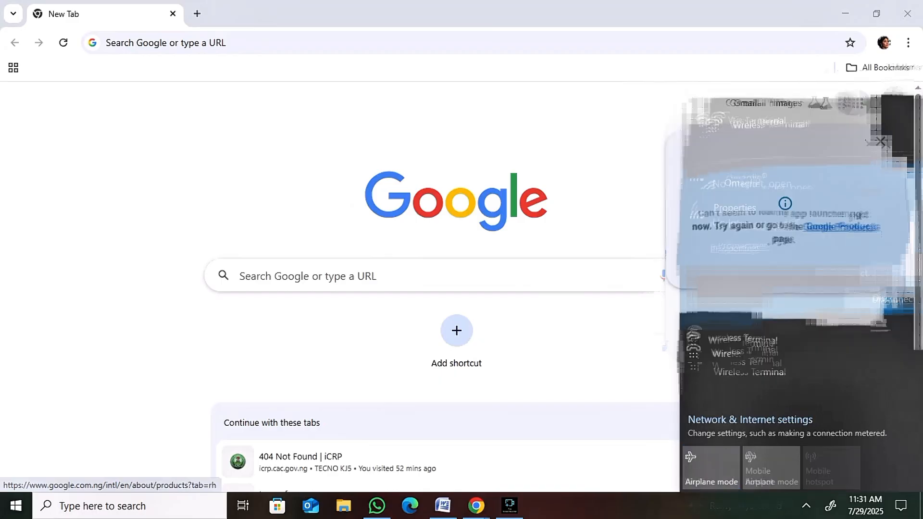
{"action": "left_click", "coordinate": [712, 468]}
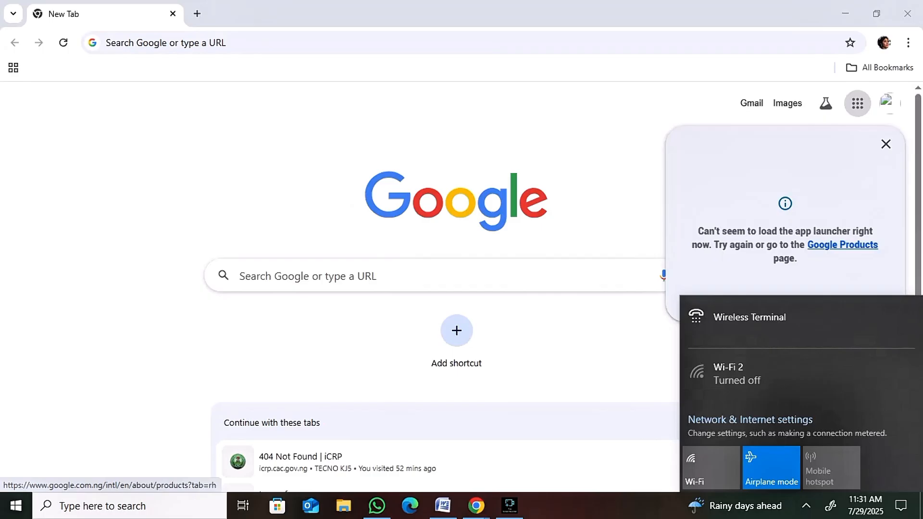
{"action": "left_click", "coordinate": [757, 459]}
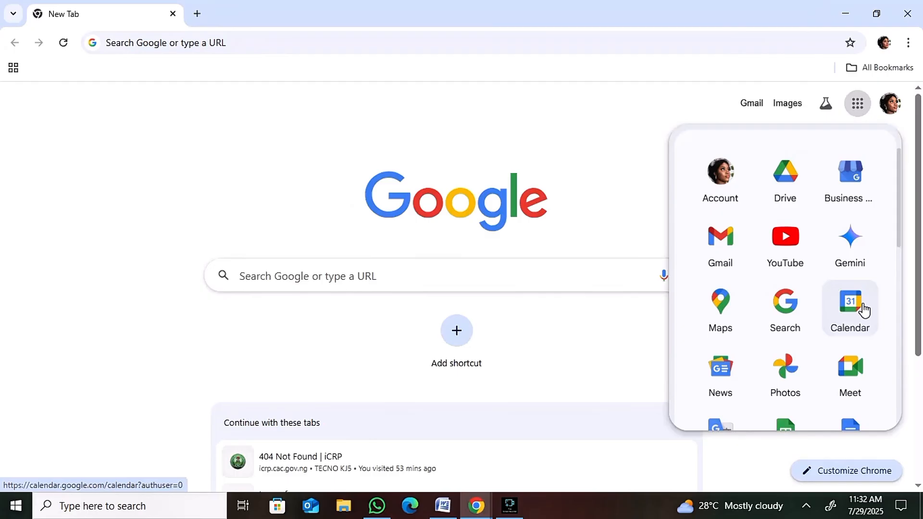
Browse the Google apps launcher and open Gmail from it.
{"action": "scroll", "coordinate": [864, 310], "scroll_direction": "down", "scroll_amount": 3}
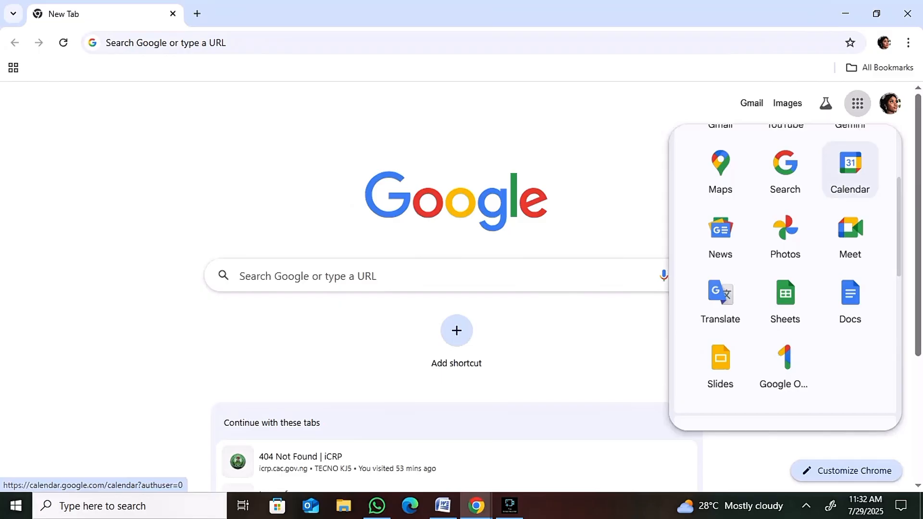
{"action": "scroll", "coordinate": [785, 277], "scroll_direction": "up", "scroll_amount": 2}
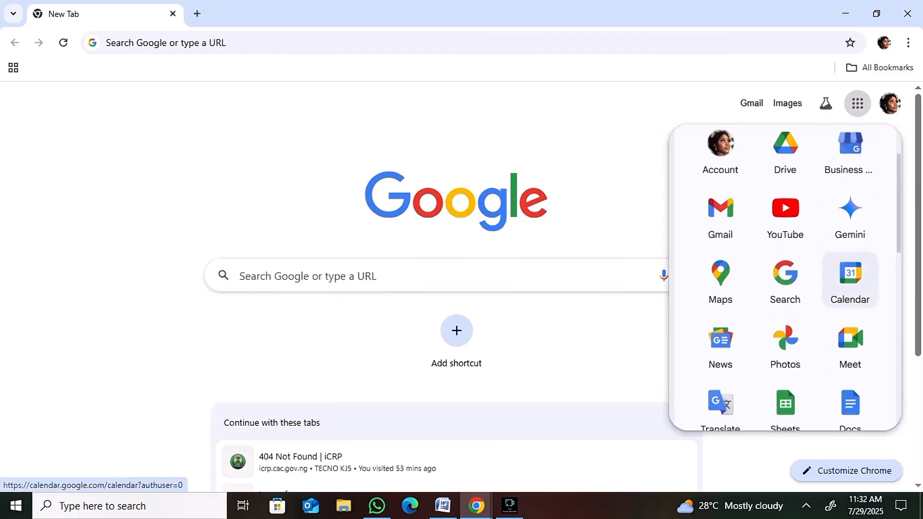
{"action": "left_click", "coordinate": [720, 225]}
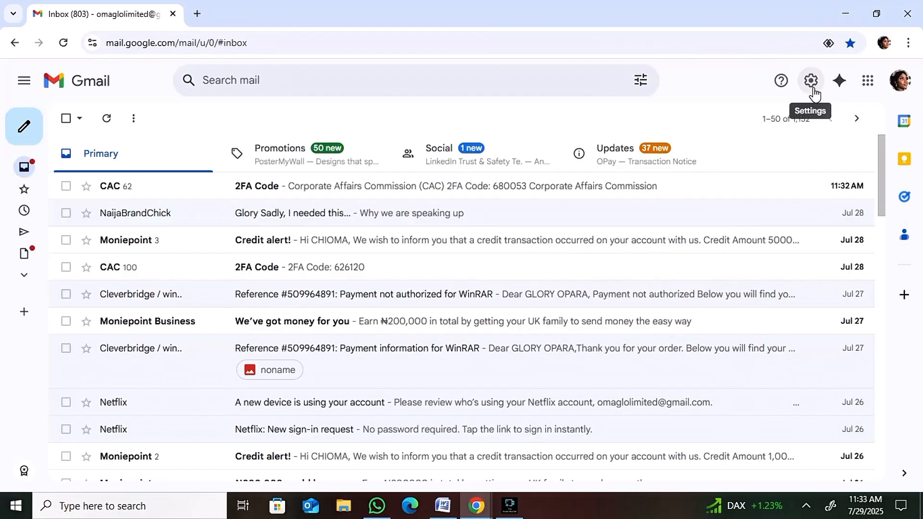
Open Gmail's full settings and go to the Forwarding and POP/IMAP settings.
{"action": "left_click", "coordinate": [813, 92]}
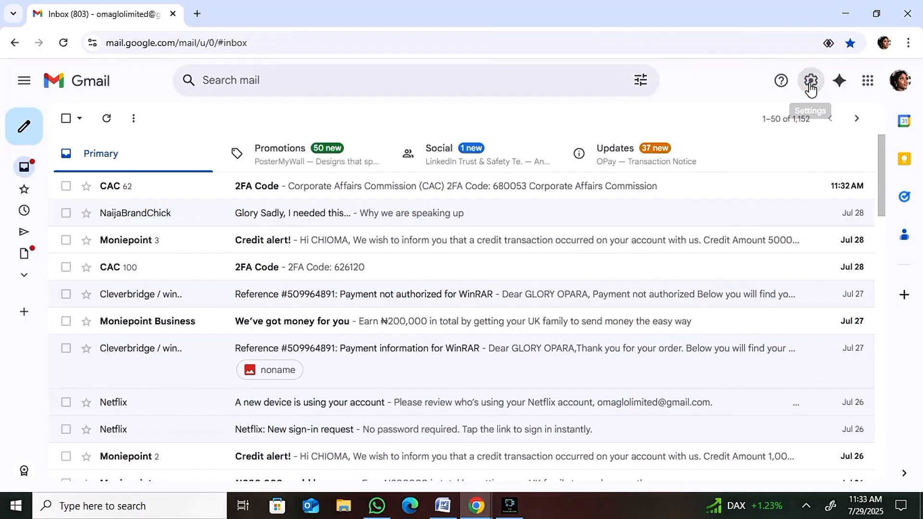
{"action": "left_click", "coordinate": [812, 88]}
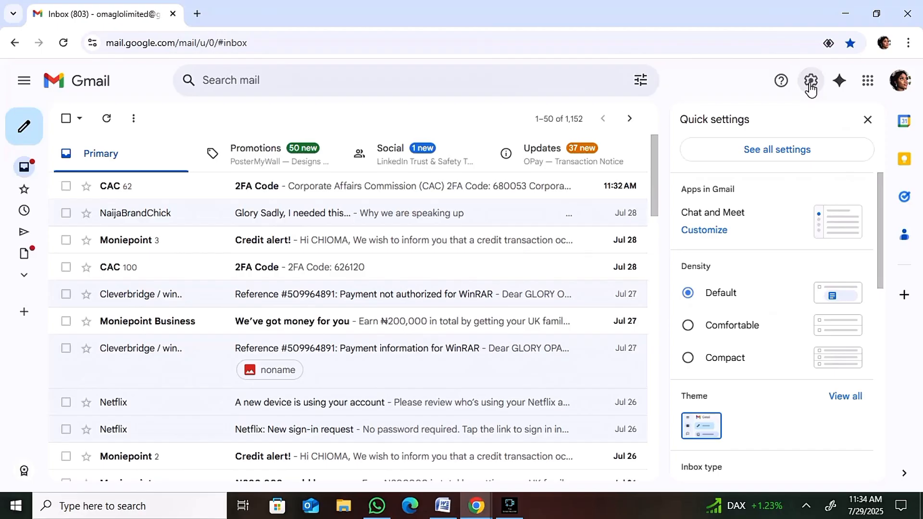
{"action": "left_click", "coordinate": [779, 153]}
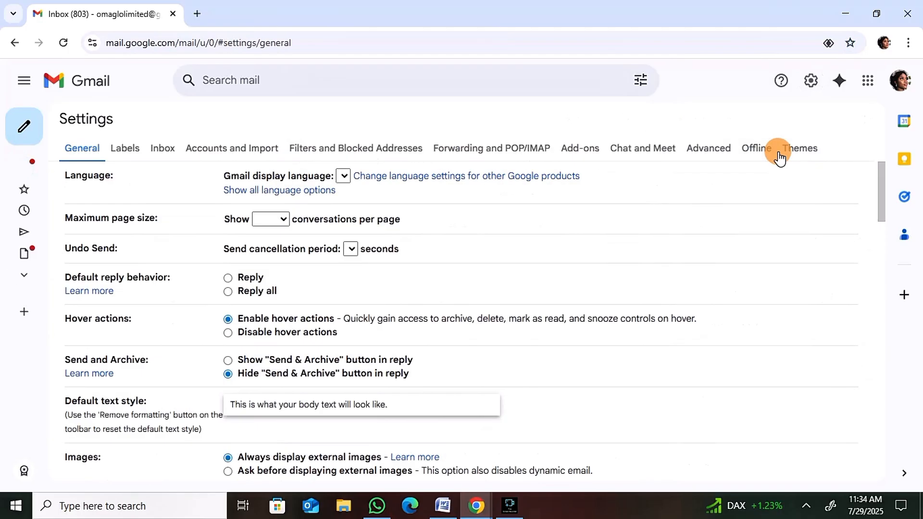
{"action": "left_click", "coordinate": [779, 155]}
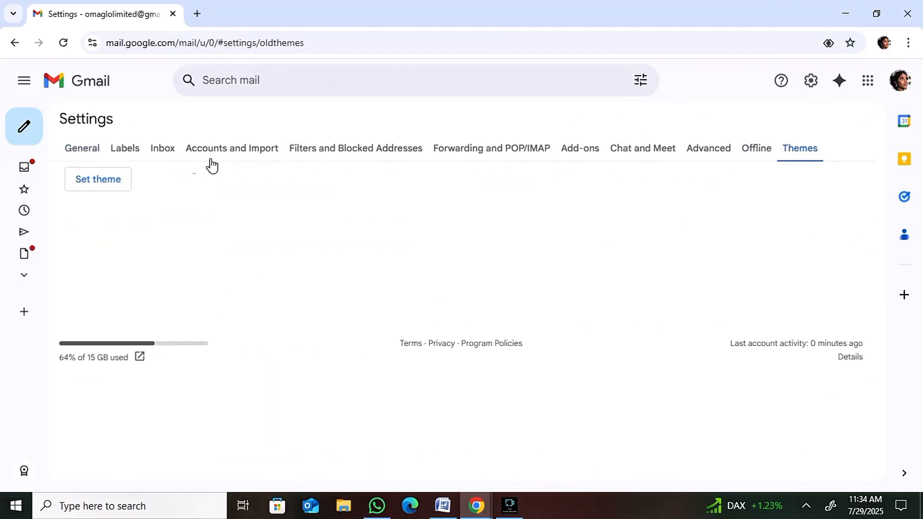
{"action": "left_click", "coordinate": [87, 147]}
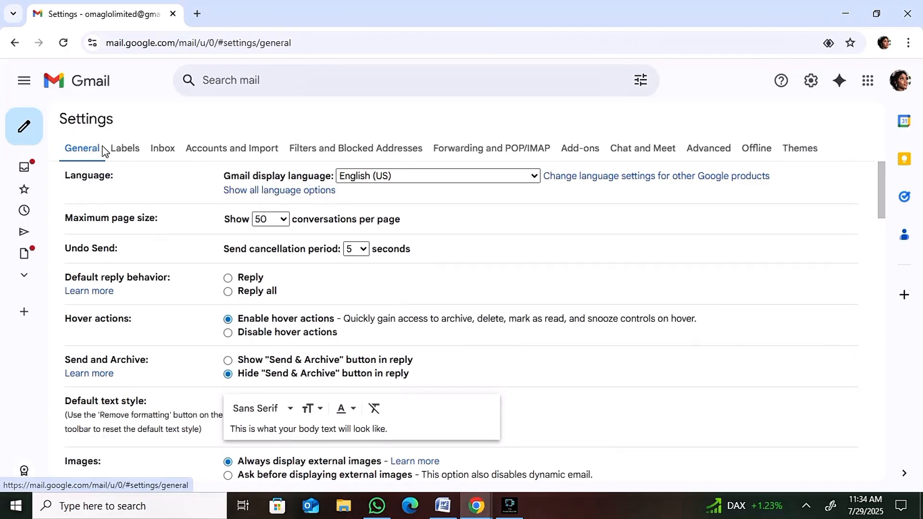
{"action": "left_click", "coordinate": [121, 151]}
{"action": "left_click", "coordinate": [169, 151]}
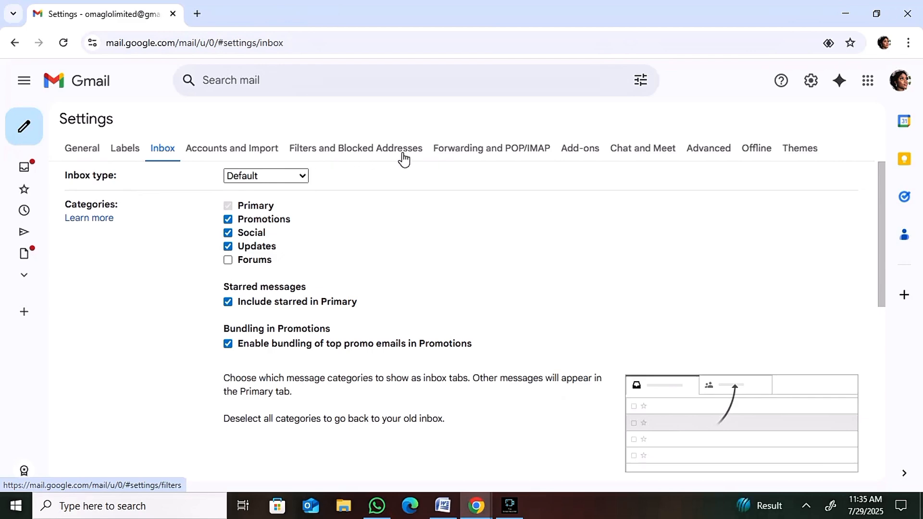
{"action": "left_click", "coordinate": [456, 155]}
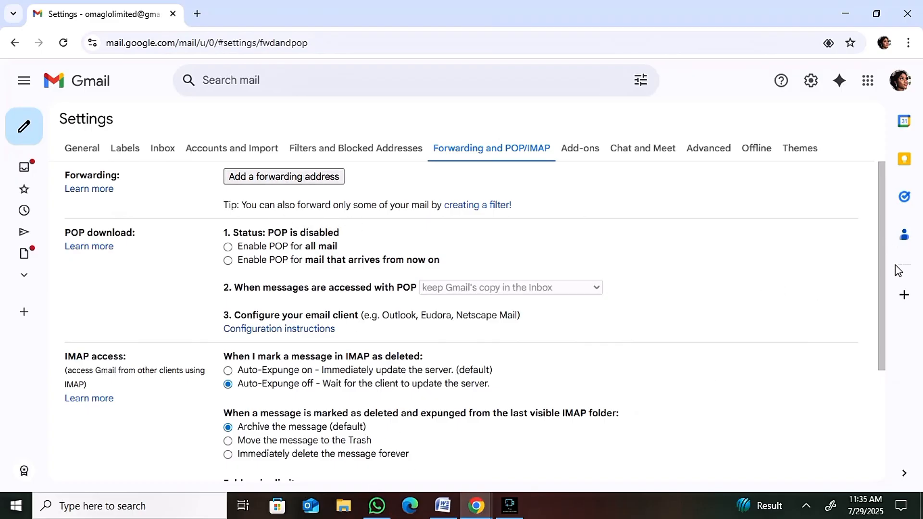
Add a forwarding email address, proceed with the forwarding request and acknowledge that a confirmation link is sent to it.
{"action": "left_click_drag", "start_coordinate": [882, 263], "coordinate": [900, 338]}
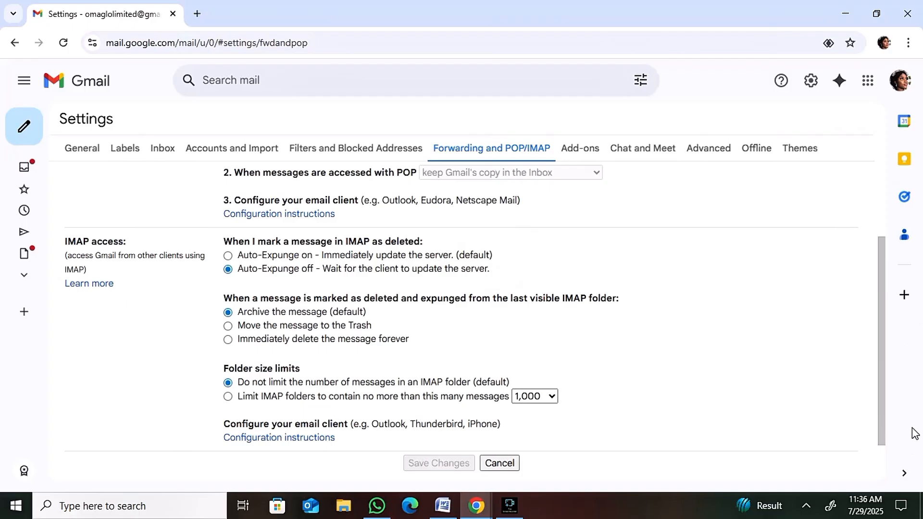
{"action": "left_click_drag", "start_coordinate": [885, 376], "coordinate": [875, 254]}
{"action": "scroll", "coordinate": [446, 189], "scroll_direction": "down", "scroll_amount": 3}
{"action": "left_click_drag", "start_coordinate": [882, 351], "coordinate": [875, 260]}
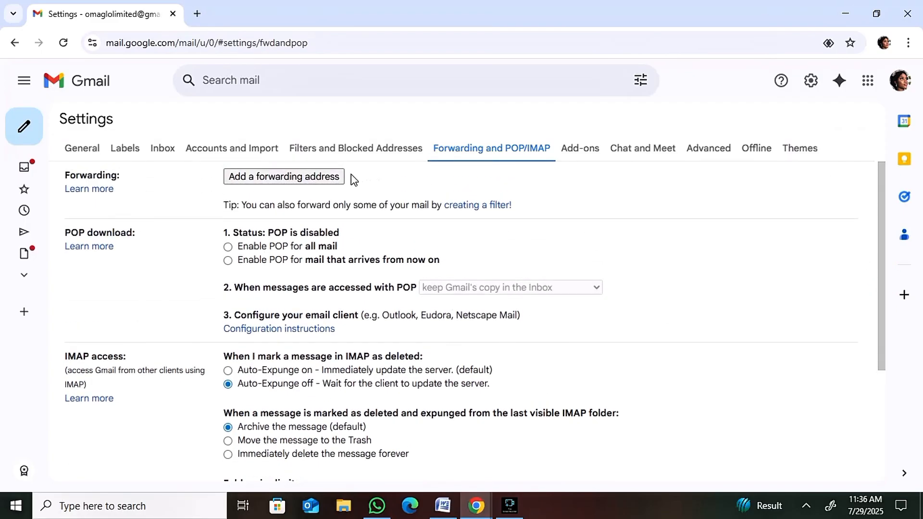
{"action": "left_click", "coordinate": [320, 176]}
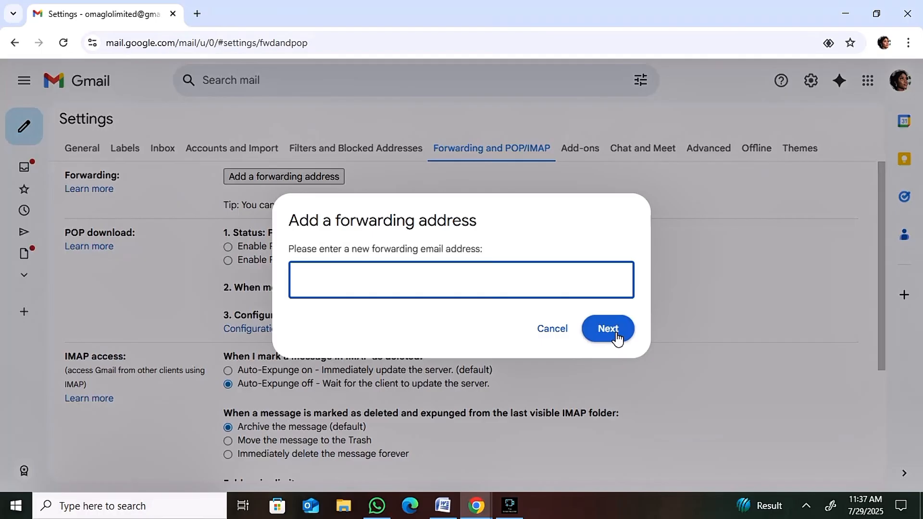
{"action": "left_click", "coordinate": [511, 286]}
{"action": "left_click", "coordinate": [494, 275]}
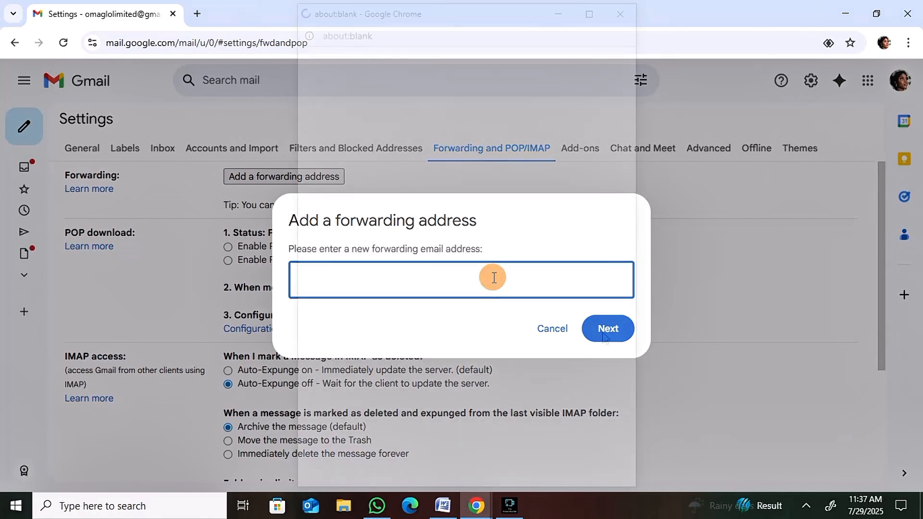
{"action": "type", "text": "oma"}
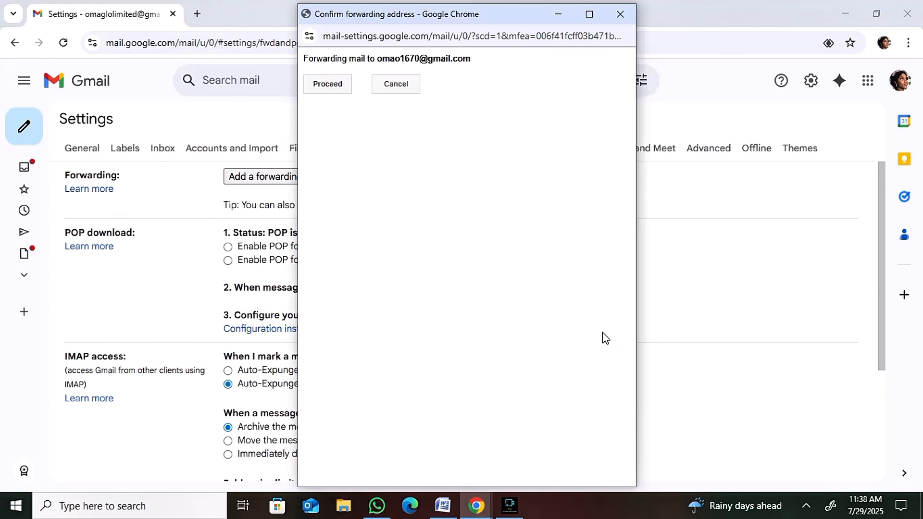
{"action": "left_click", "coordinate": [325, 87]}
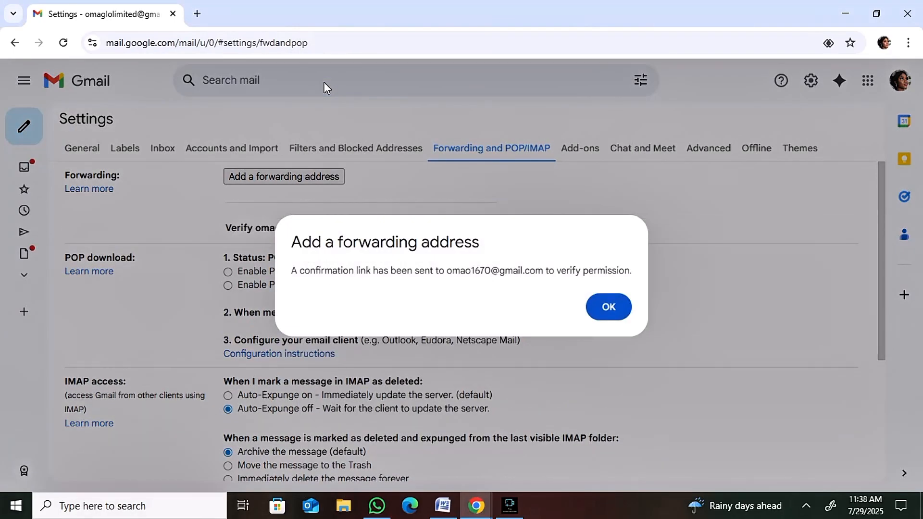
{"action": "left_click", "coordinate": [603, 315]}
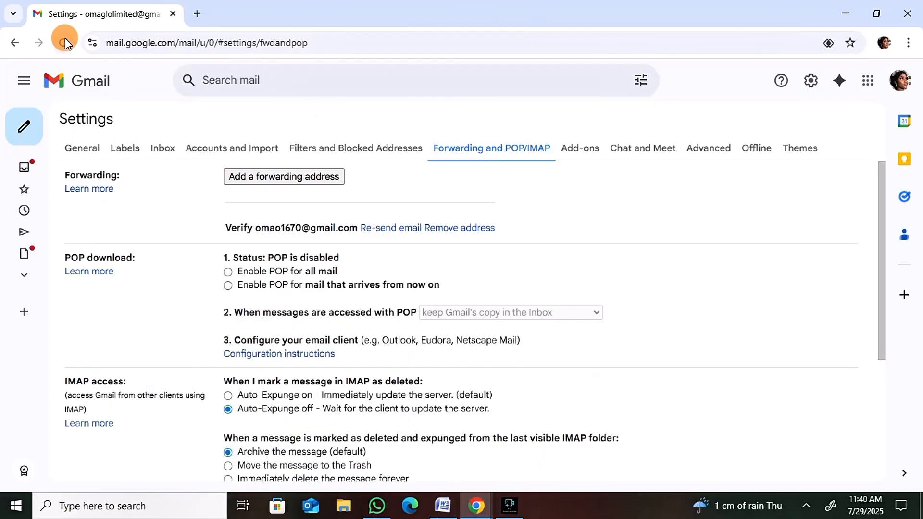
Reload the Gmail settings page and check both the filter settings and the forwarding settings.
{"action": "left_click", "coordinate": [63, 42]}
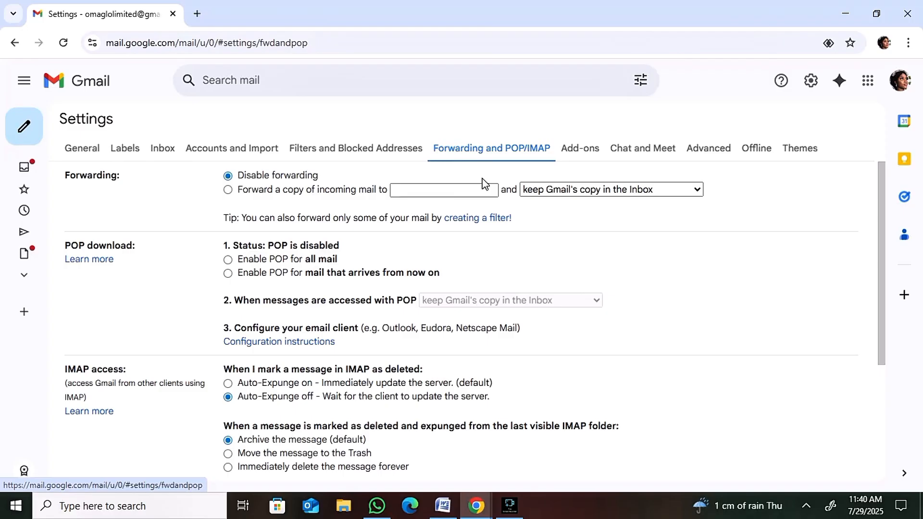
{"action": "left_click", "coordinate": [392, 153]}
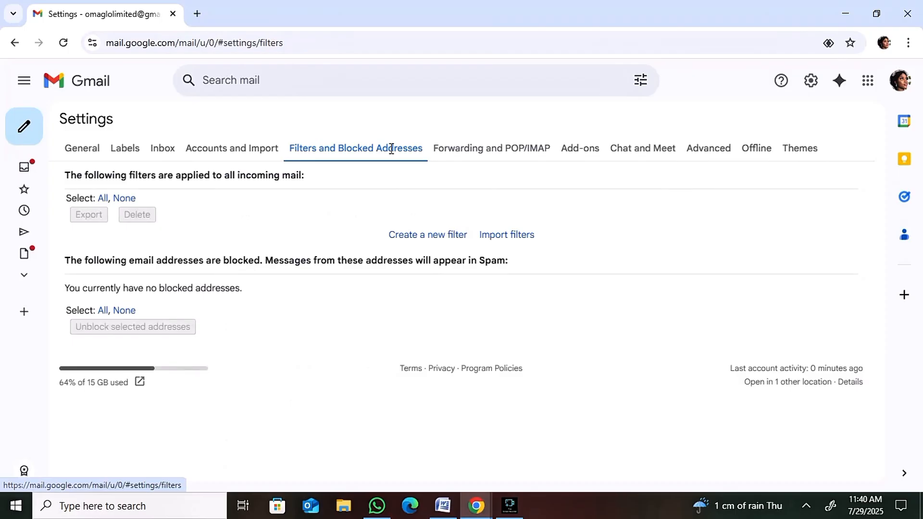
{"action": "left_click", "coordinate": [456, 151]}
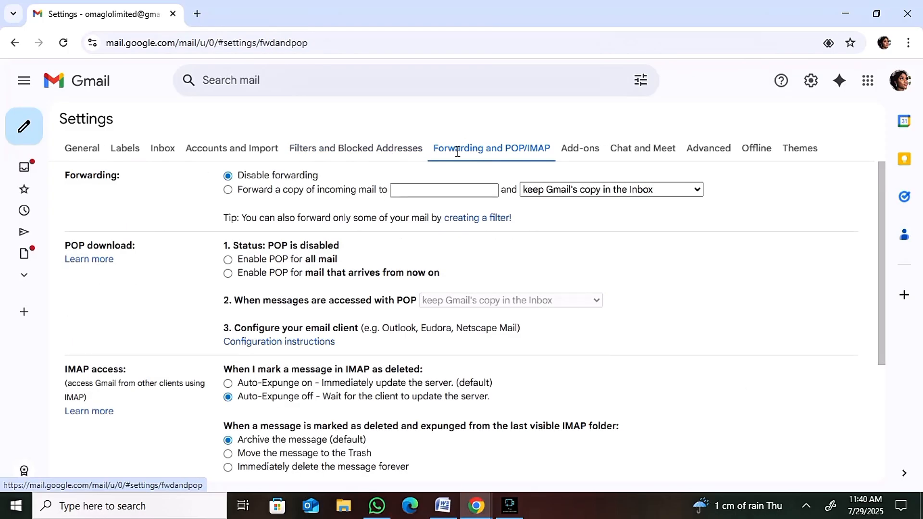
{"action": "left_click", "coordinate": [382, 147]}
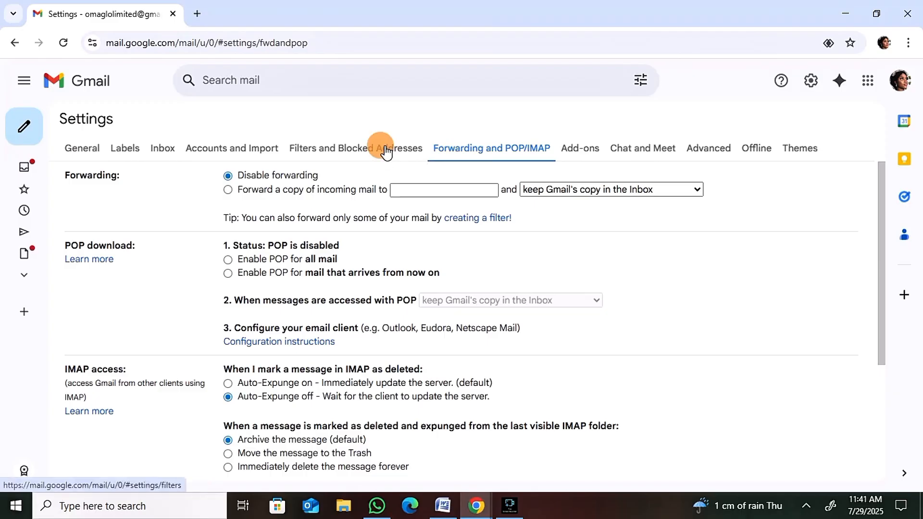
{"action": "left_click", "coordinate": [457, 153]}
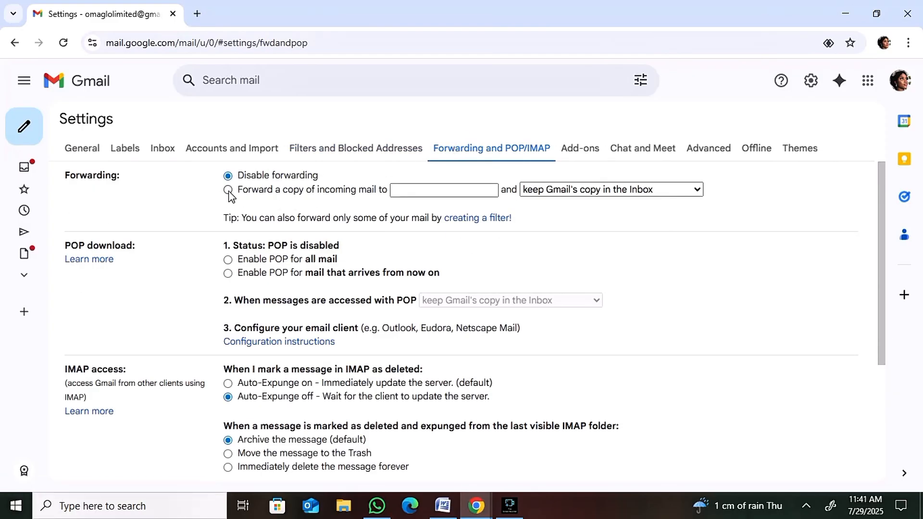
Select forwarding a copy of incoming mail and view the options for handling Gmail's copy, without saving.
{"action": "left_click", "coordinate": [229, 192]}
{"action": "left_click", "coordinate": [429, 192]}
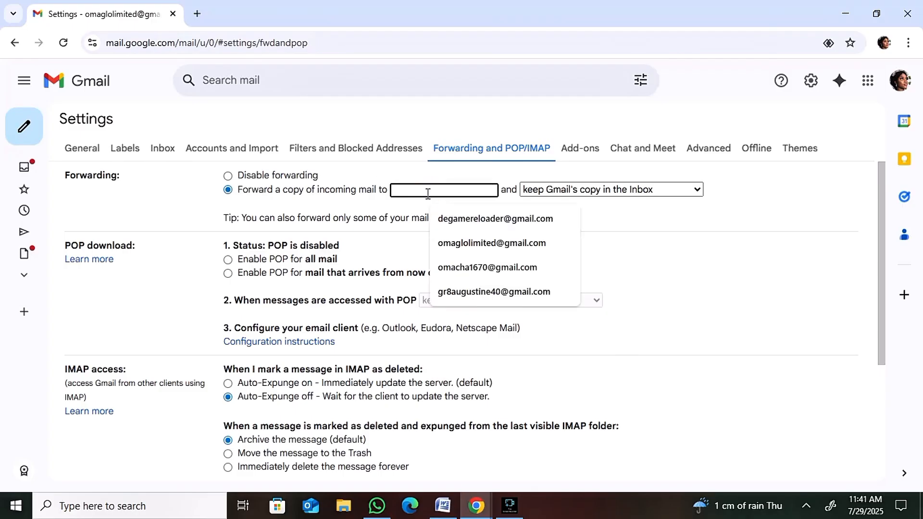
{"action": "left_click", "coordinate": [540, 192]}
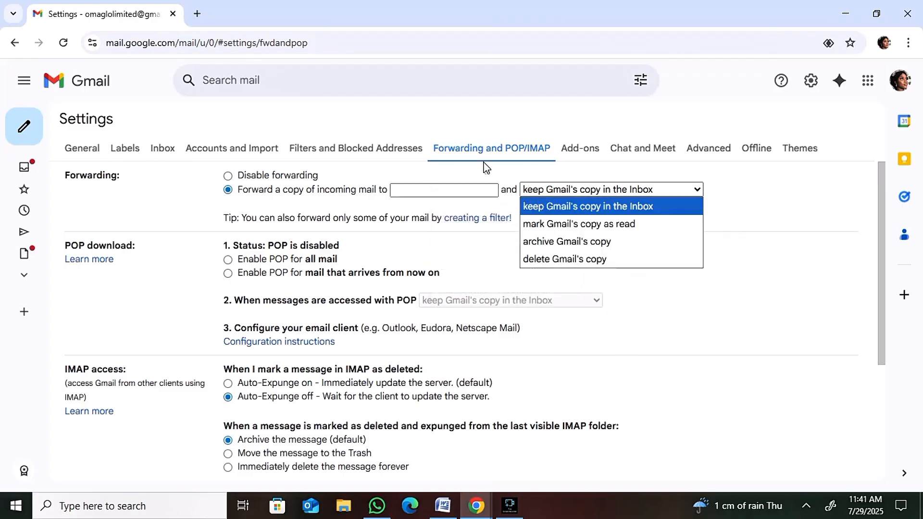
{"action": "left_click", "coordinate": [466, 158]}
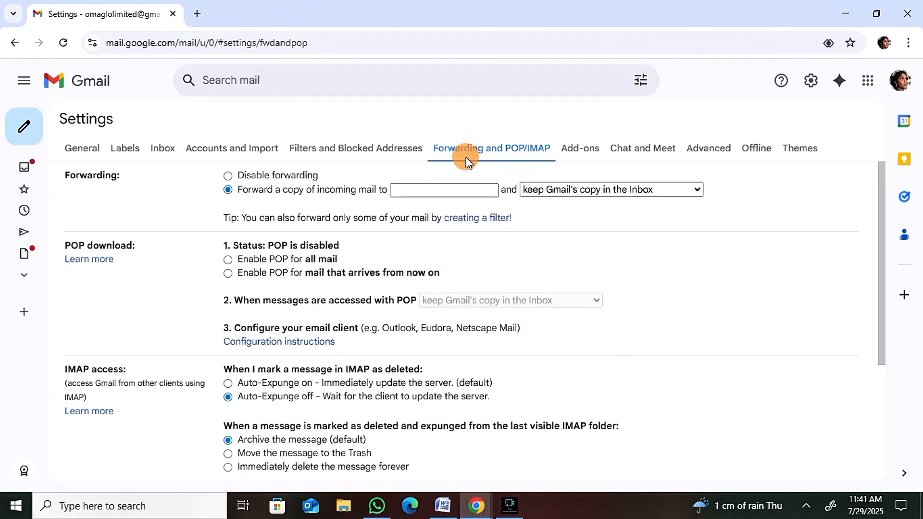
Start a new filter in the Filters and Blocked Addresses settings and enter a suggested email address as its recipient.
{"action": "left_click", "coordinate": [396, 149]}
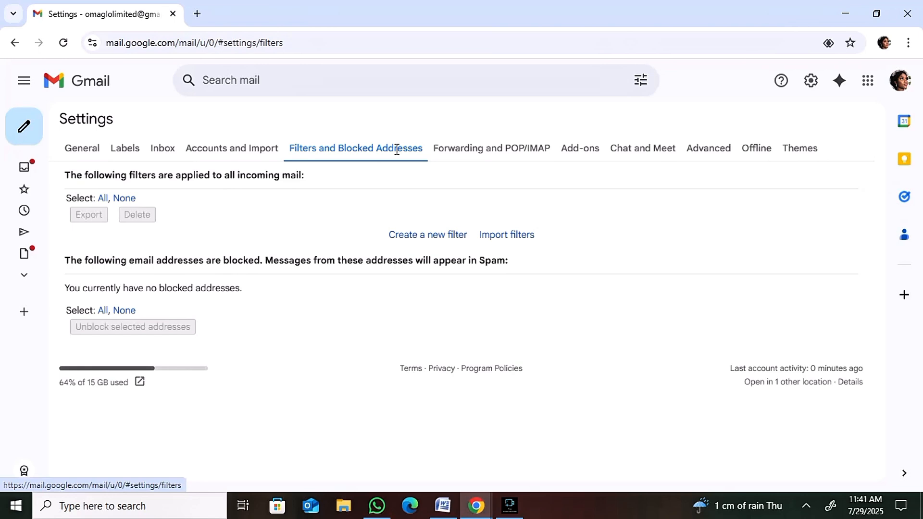
{"action": "left_click", "coordinate": [441, 237]}
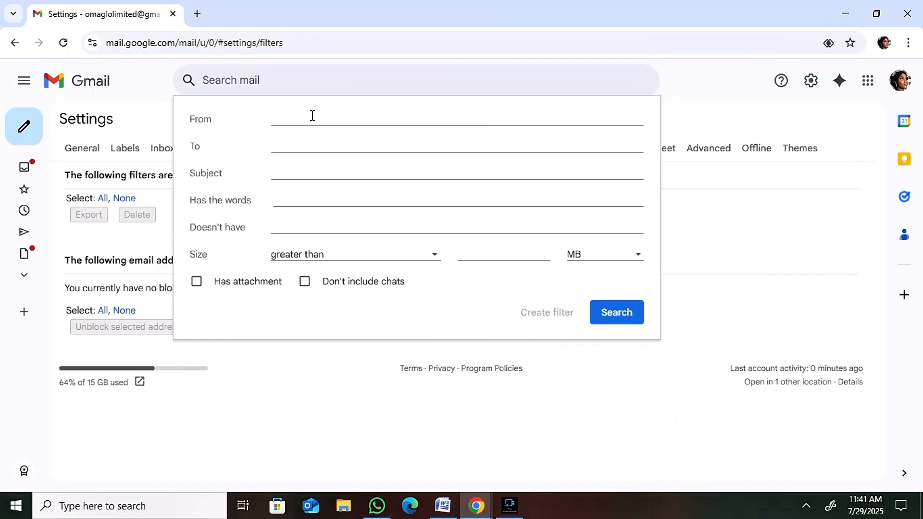
{"action": "left_click", "coordinate": [307, 147]}
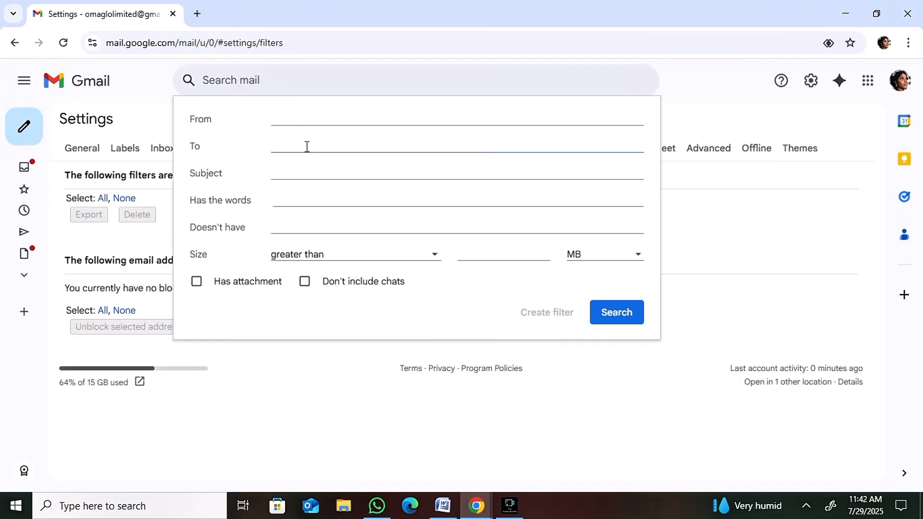
{"action": "type", "text": "om"}
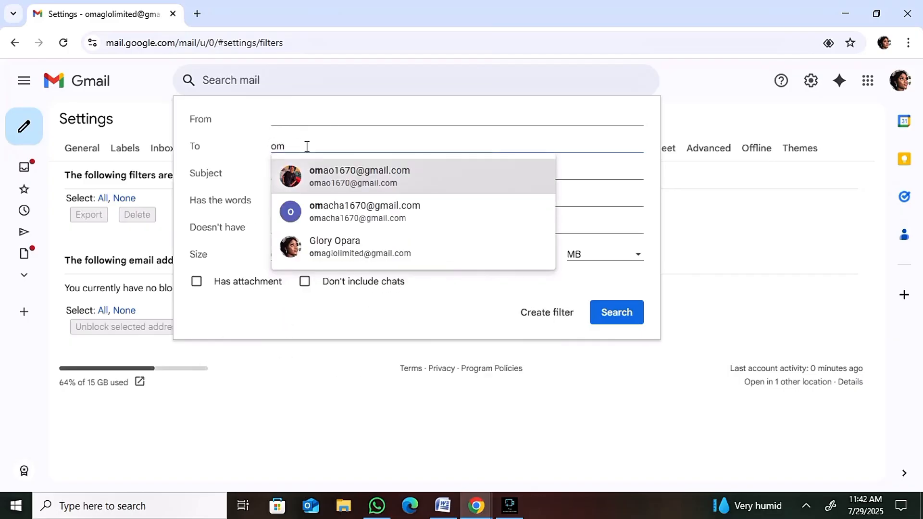
{"action": "key", "text": "Down"}
{"action": "key", "text": "Down"}
{"action": "key", "text": "Return"}
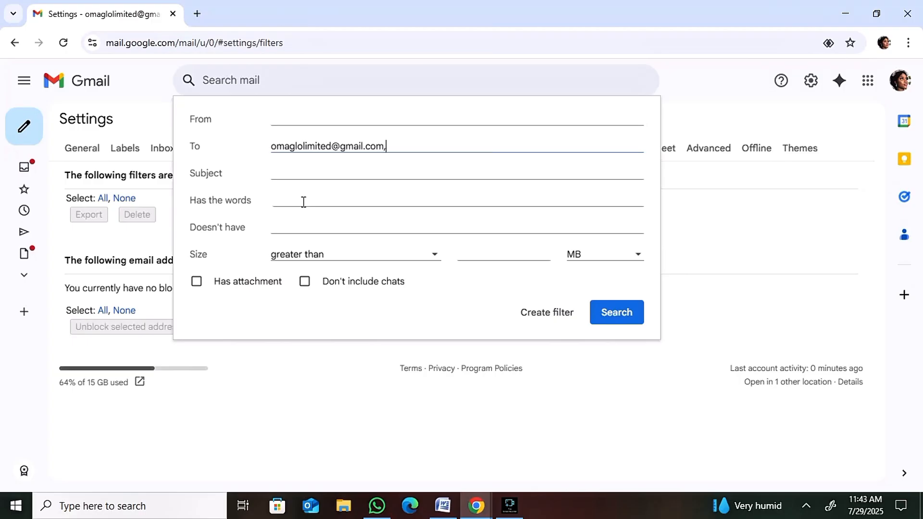
Set the filter's subject to "2FA Code" and its included words to "2FA", and test the criteria with a search, discarding unsaved settings changes.
{"action": "left_click", "coordinate": [289, 175]}
{"action": "type", "text": "2"}
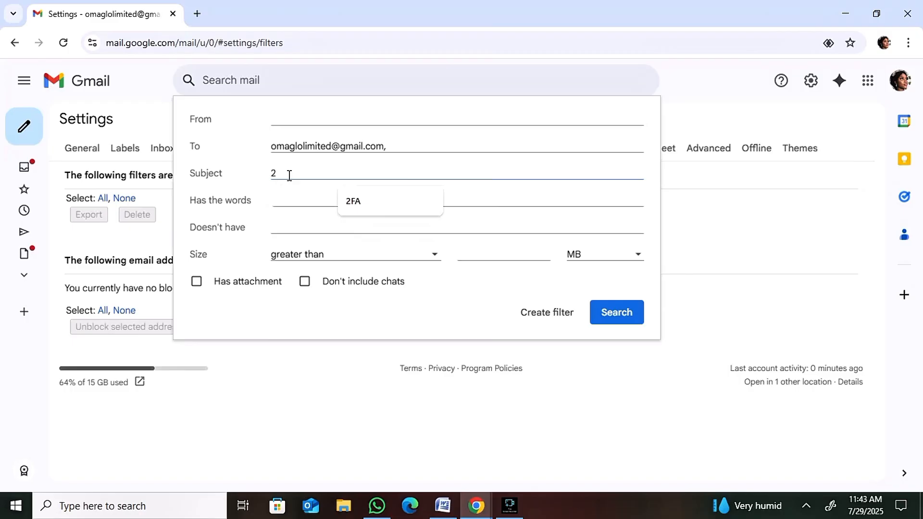
{"action": "type", "text": "fa"}
{"action": "key", "text": "BackSpace"}
{"action": "key", "text": "BackSpace"}
{"action": "type", "text": "FA"}
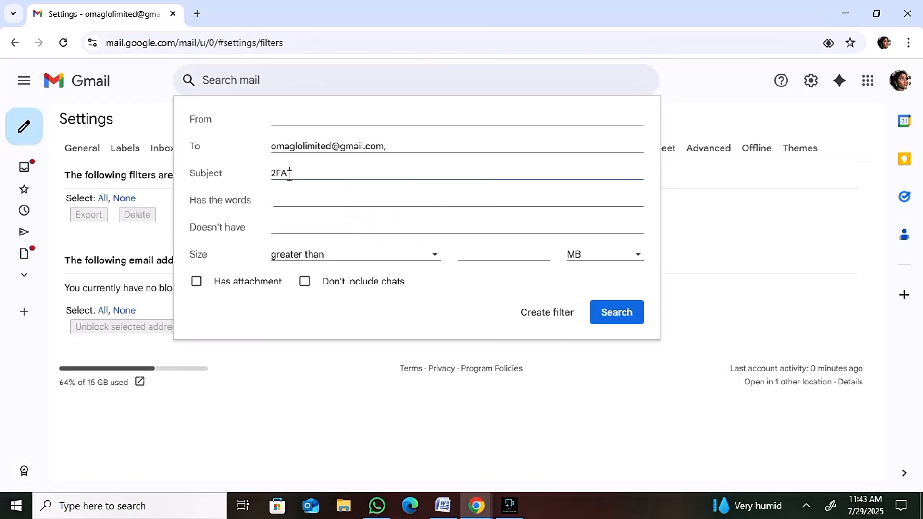
{"action": "type", "text": " Code"}
{"action": "left_click", "coordinate": [277, 205]}
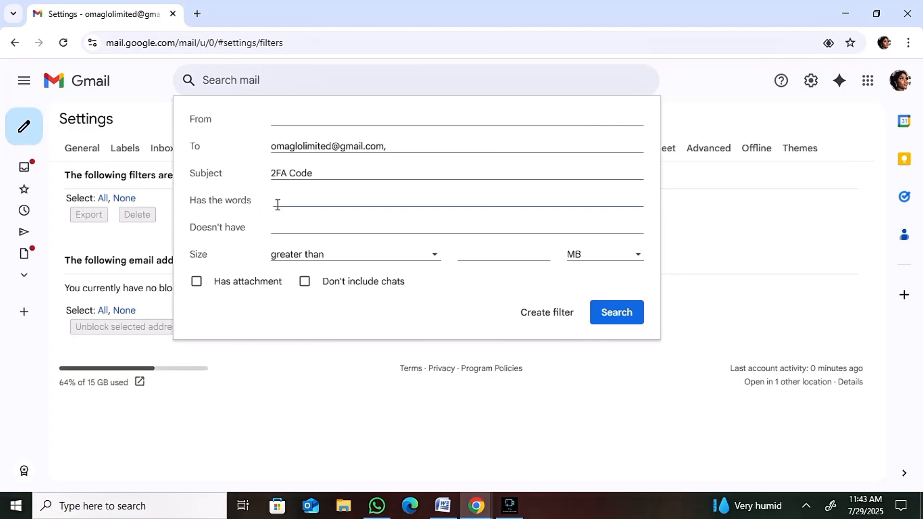
{"action": "type", "text": "2FA"}
{"action": "left_click", "coordinate": [608, 313]}
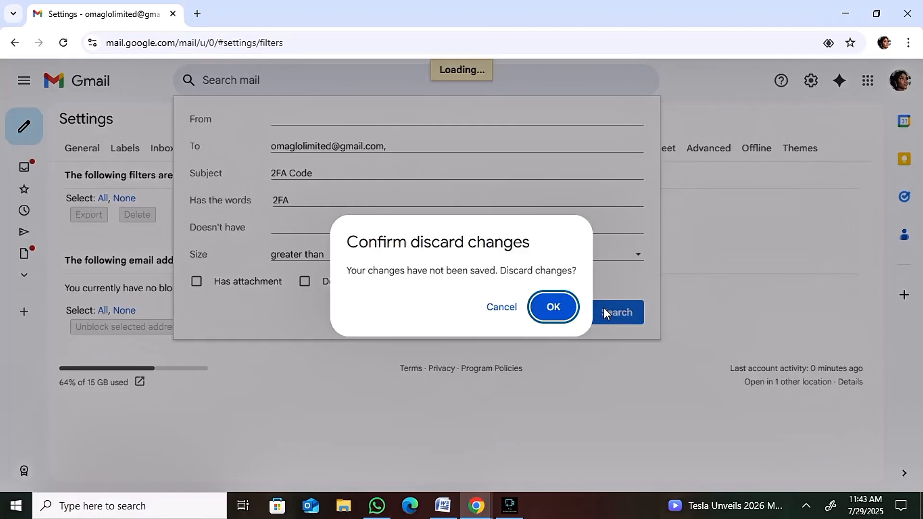
{"action": "left_click", "coordinate": [553, 307]}
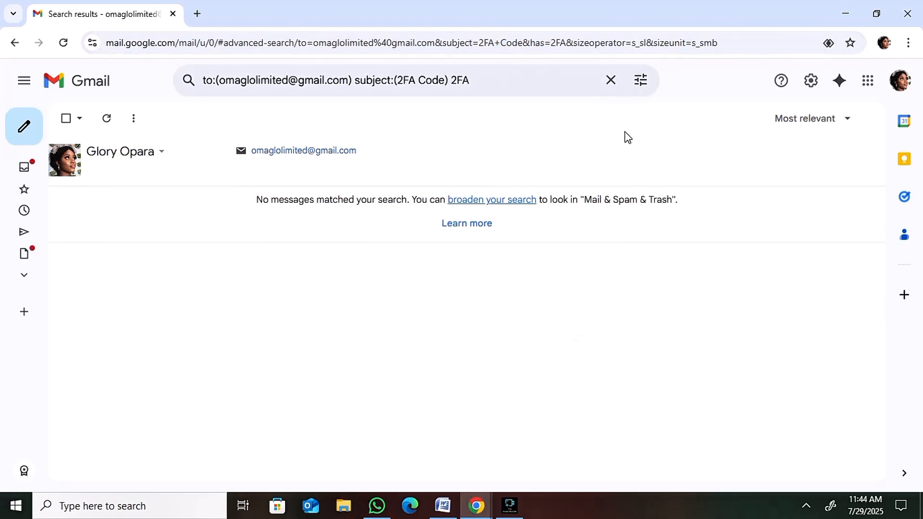
Replace the recipient in the search criteria with the portal email address and search for matching messages.
{"action": "left_click", "coordinate": [640, 80]}
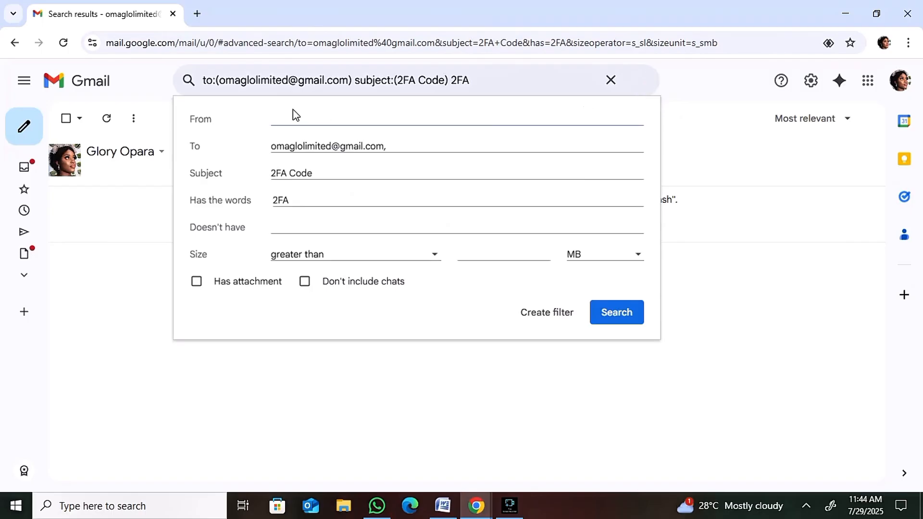
{"action": "left_click", "coordinate": [386, 146]}
{"action": "key", "text": "BackSpace"}
{"action": "key", "text": "BackSpace"}
{"action": "key", "text": "BackSpace"}
{"action": "key", "text": "BackSpace"}
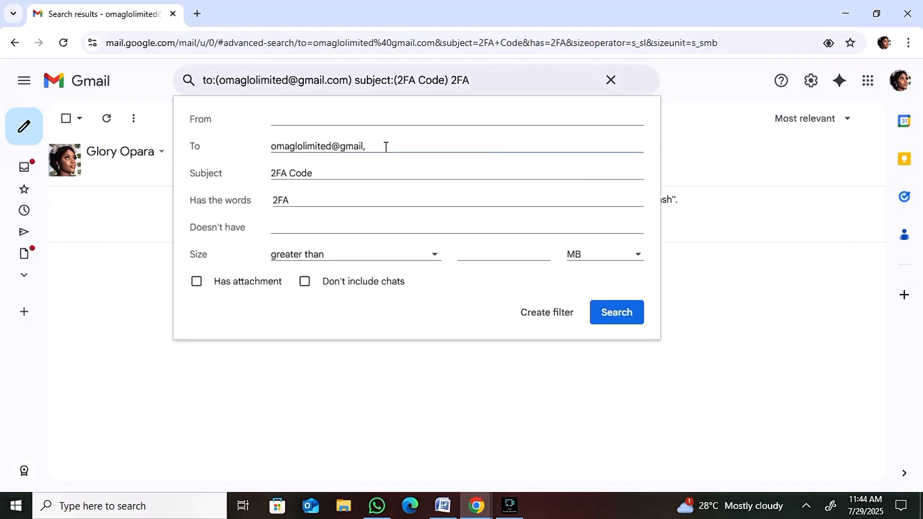
{"action": "key", "text": "BackSpace"}
{"action": "key", "text": "BackSpace"}
{"action": "key", "text": "BackSpace"}
{"action": "key", "text": "BackSpace"}
{"action": "key", "text": "BackSpace"}
{"action": "key", "text": "BackSpace"}
{"action": "key", "text": "BackSpace"}
{"action": "key", "text": "BackSpace"}
{"action": "key", "text": "BackSpace"}
{"action": "key", "text": "BackSpace"}
{"action": "key", "text": "BackSpace"}
{"action": "key", "text": "BackSpace"}
{"action": "key", "text": "BackSpace"}
{"action": "type", "text": "CAC"}
{"action": "key", "text": "BackSpace"}
{"action": "key", "text": "BackSpace"}
{"action": "key", "text": "BackSpace"}
{"action": "key", "text": "BackSpace"}
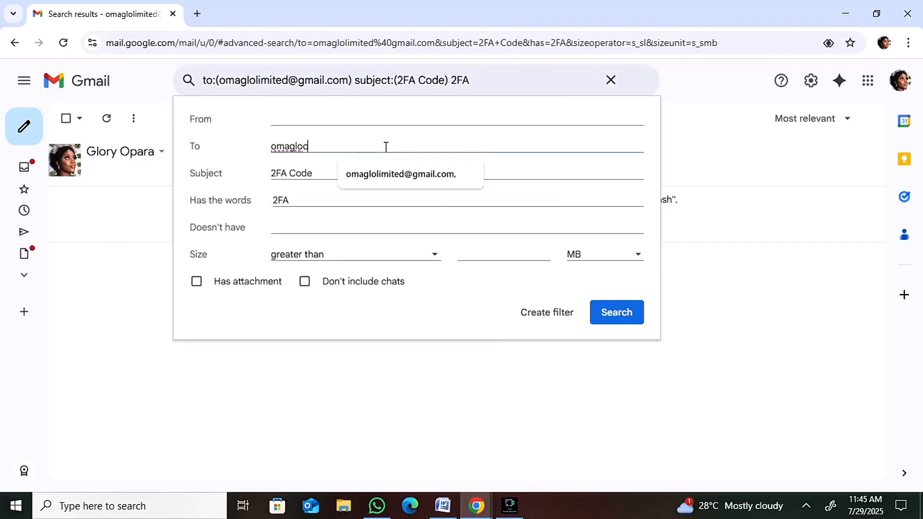
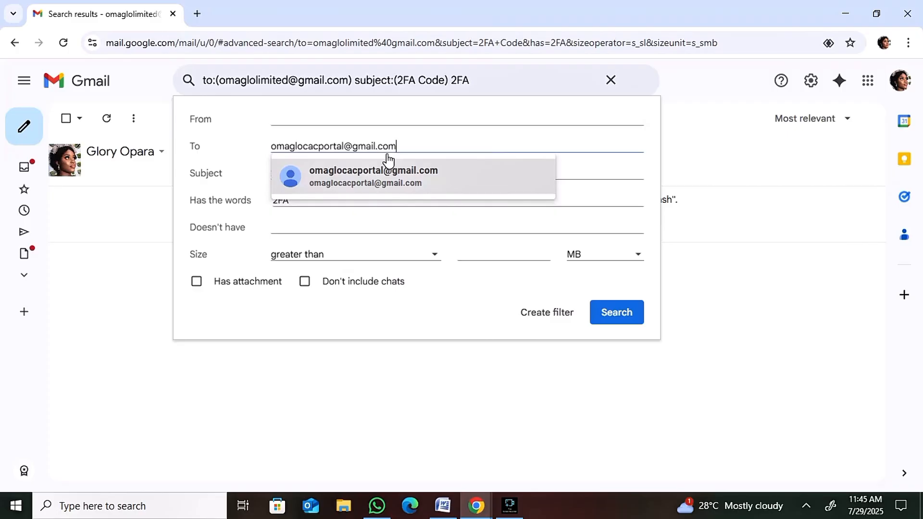
{"action": "left_click", "coordinate": [374, 166]}
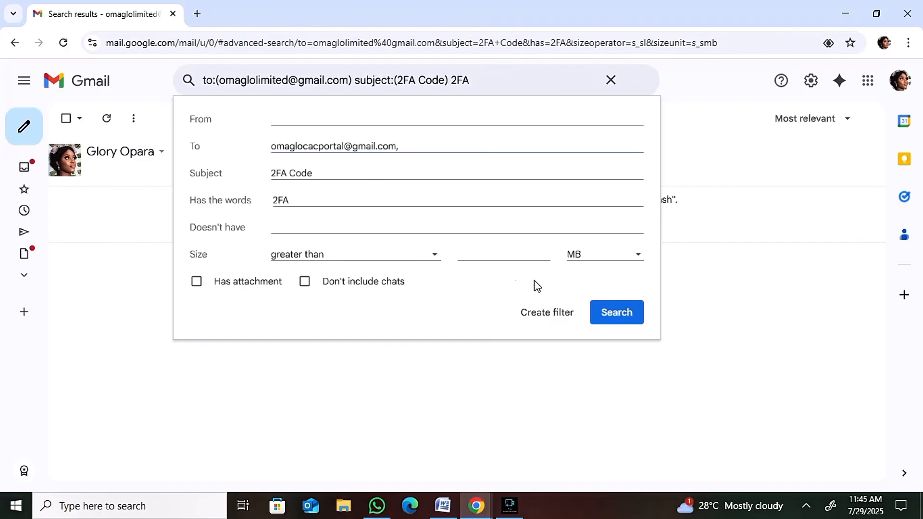
{"action": "left_click", "coordinate": [608, 310]}
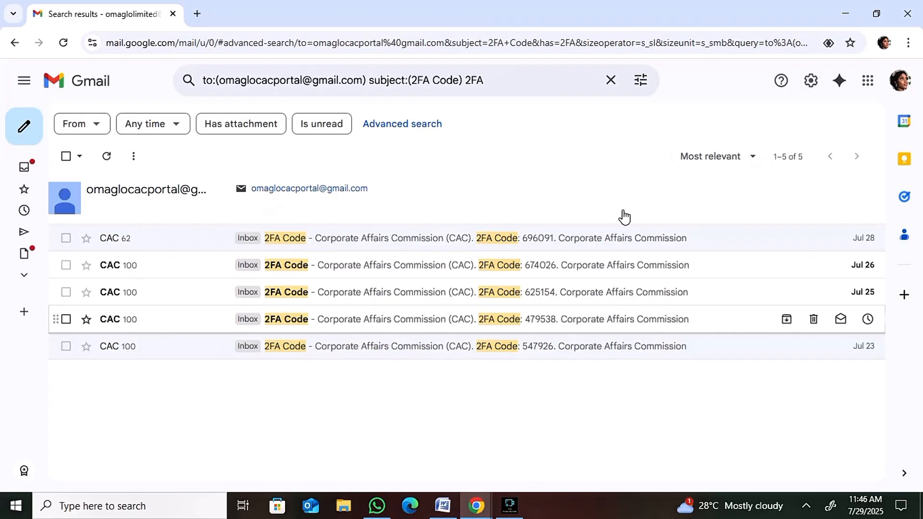
Clear the current mail search and check the blank search options.
{"action": "left_click", "coordinate": [637, 91]}
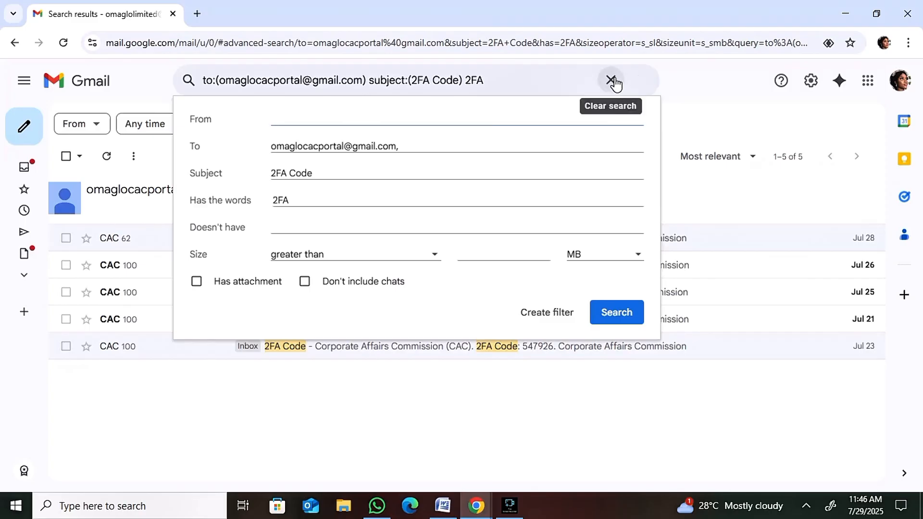
{"action": "left_click", "coordinate": [702, 97]}
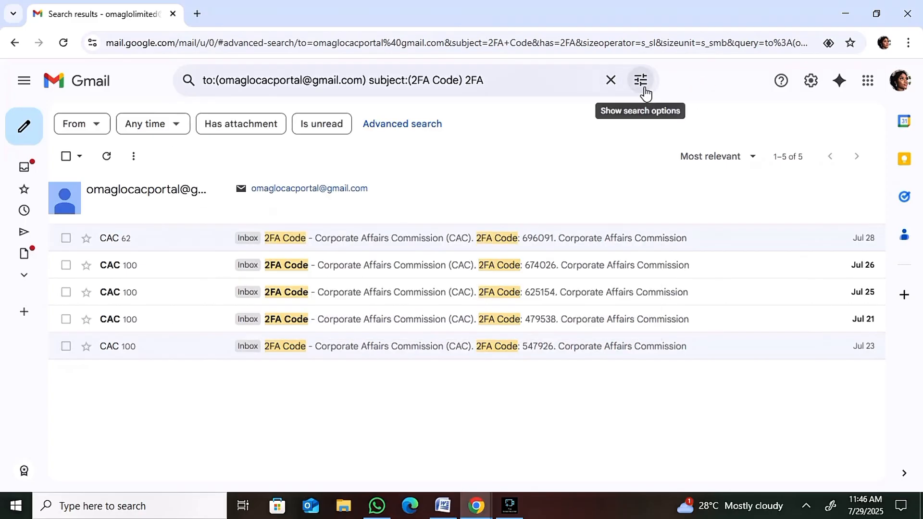
{"action": "left_click", "coordinate": [610, 80]}
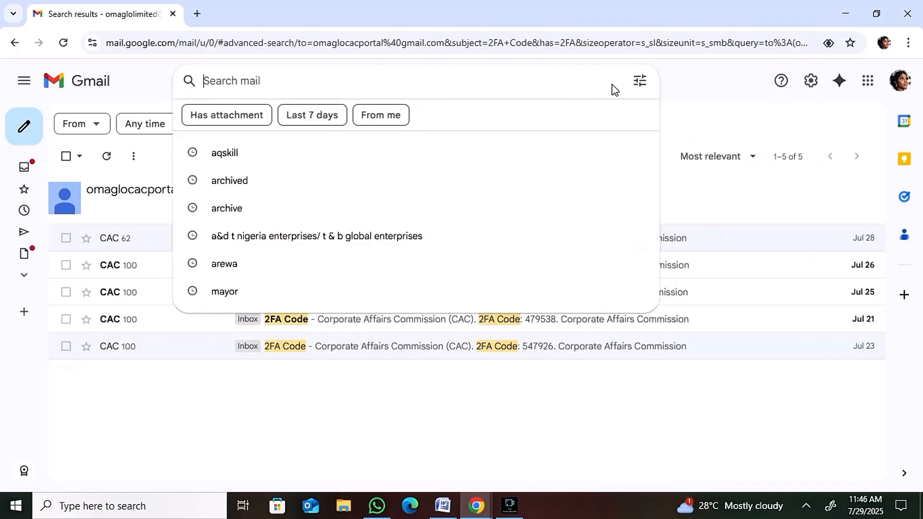
{"action": "left_click", "coordinate": [711, 100]}
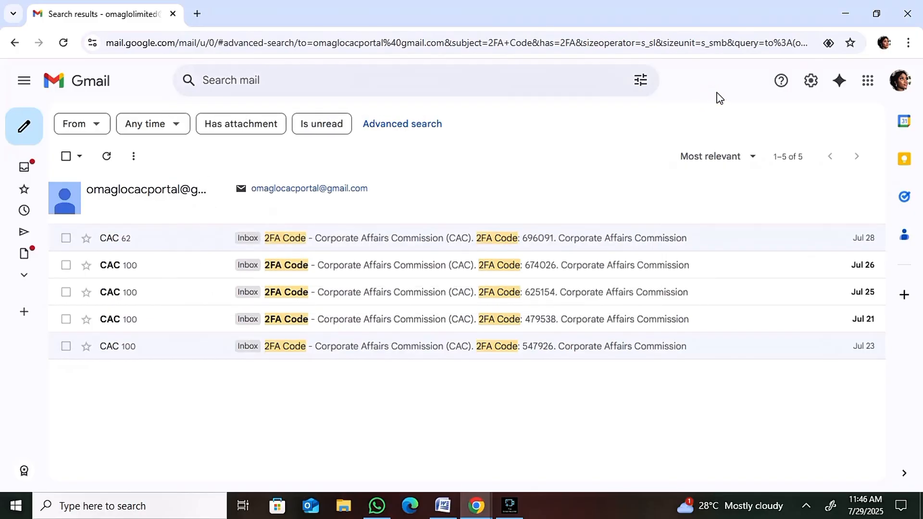
{"action": "left_click", "coordinate": [641, 80]}
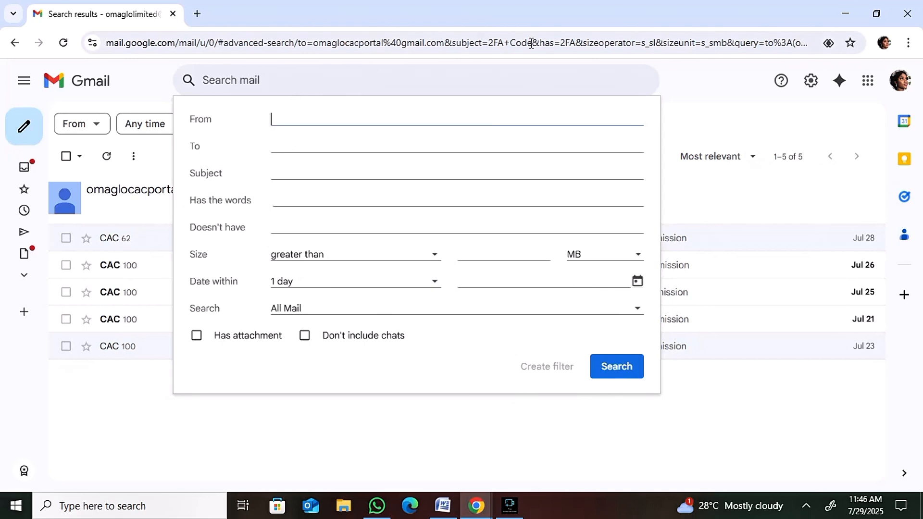
{"action": "left_click", "coordinate": [814, 82]}
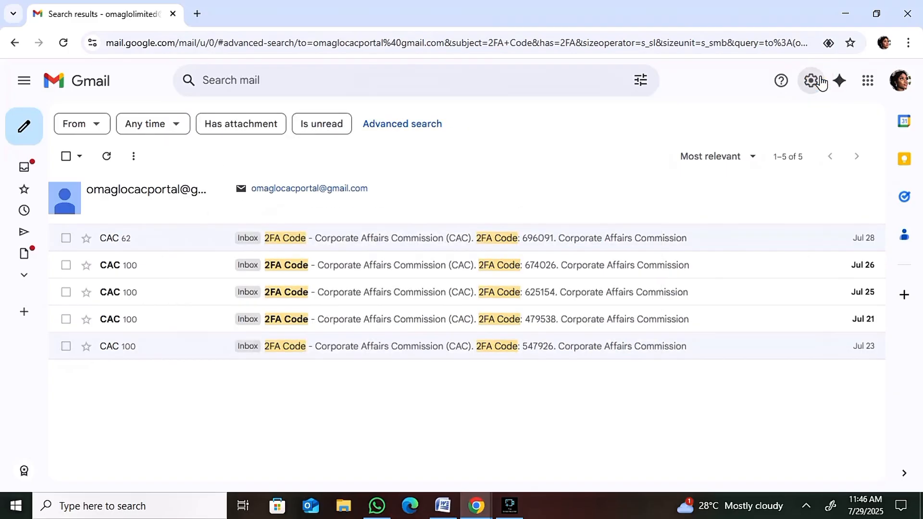
Open the full settings and start a new filter under Filters and Blocked Addresses.
{"action": "left_click", "coordinate": [811, 84]}
{"action": "left_click", "coordinate": [811, 84]}
{"action": "left_click", "coordinate": [811, 84]}
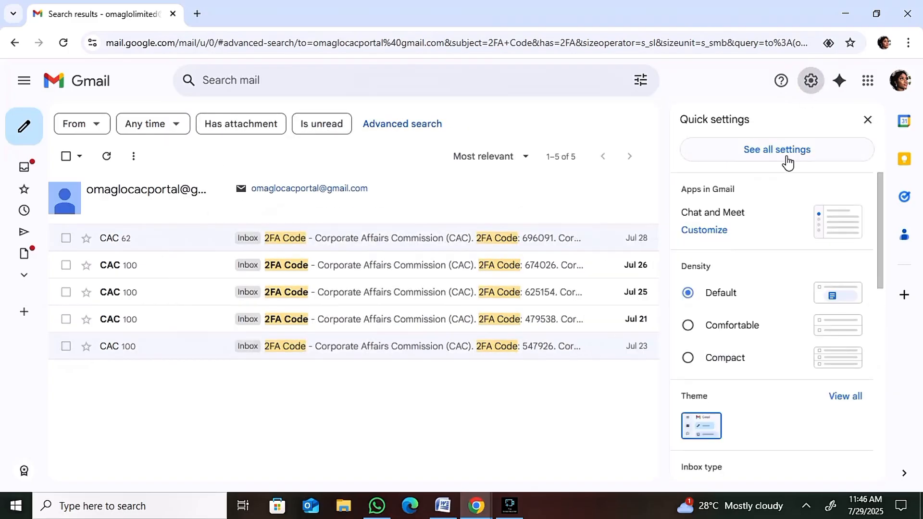
{"action": "left_click", "coordinate": [794, 152]}
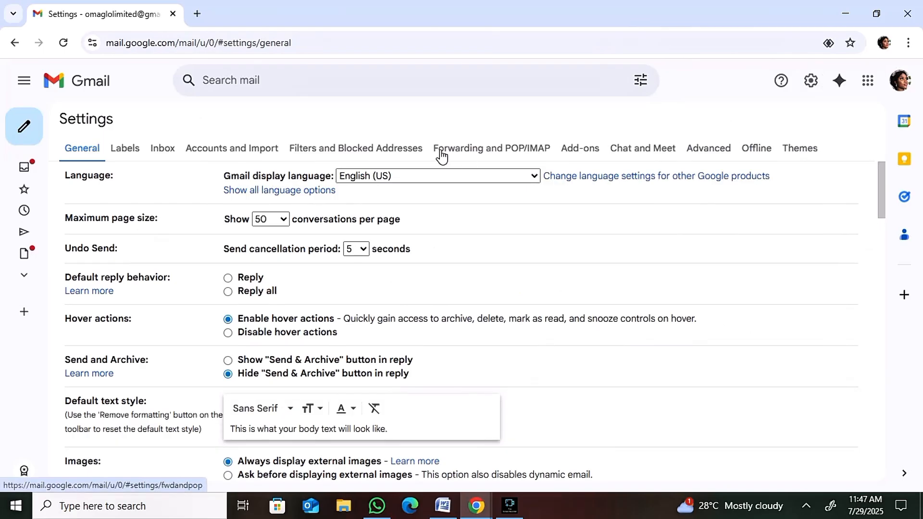
{"action": "left_click", "coordinate": [375, 150]}
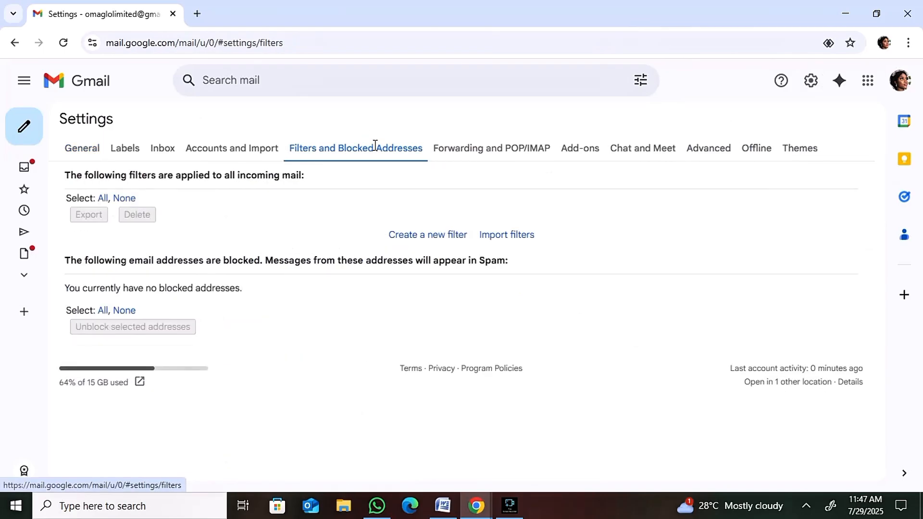
{"action": "left_click", "coordinate": [418, 236]}
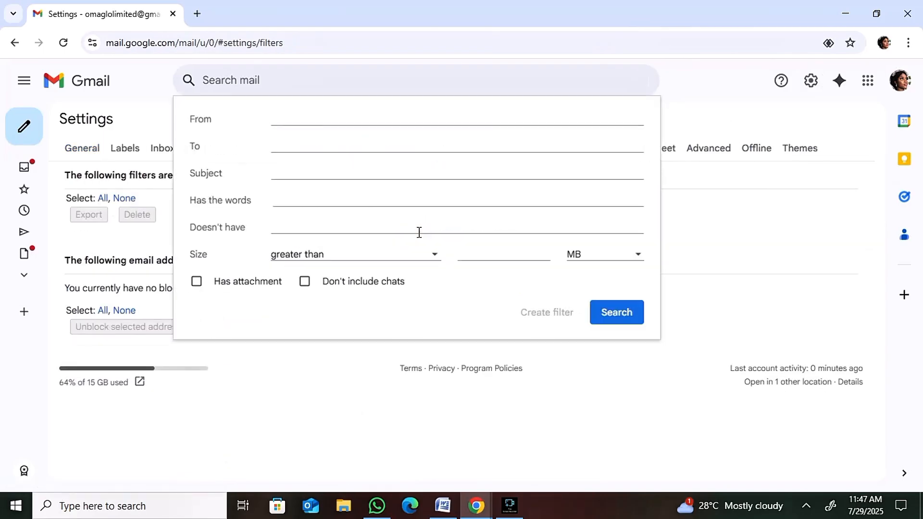
Fill the filter criteria with the portal email address as recipient, "2FA Code" as subject and "2FA" as included words.
{"action": "left_click", "coordinate": [314, 141]}
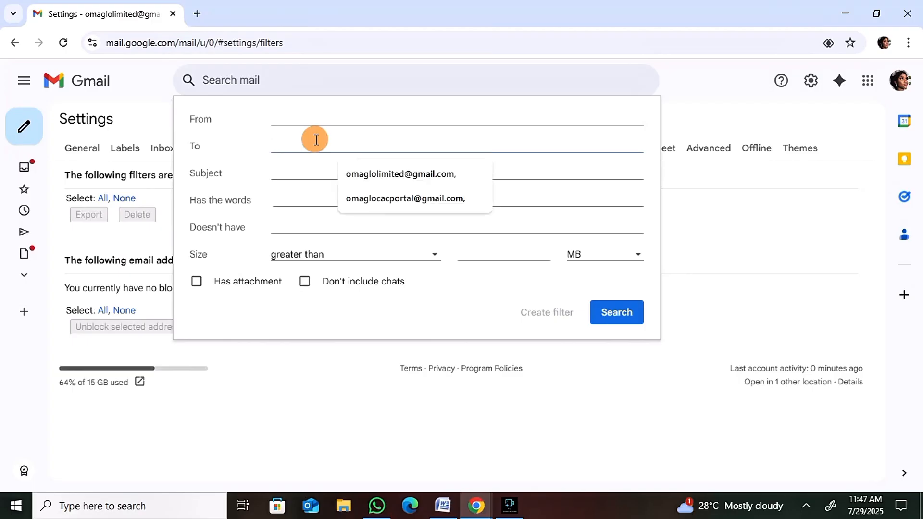
{"action": "left_click", "coordinate": [370, 203]}
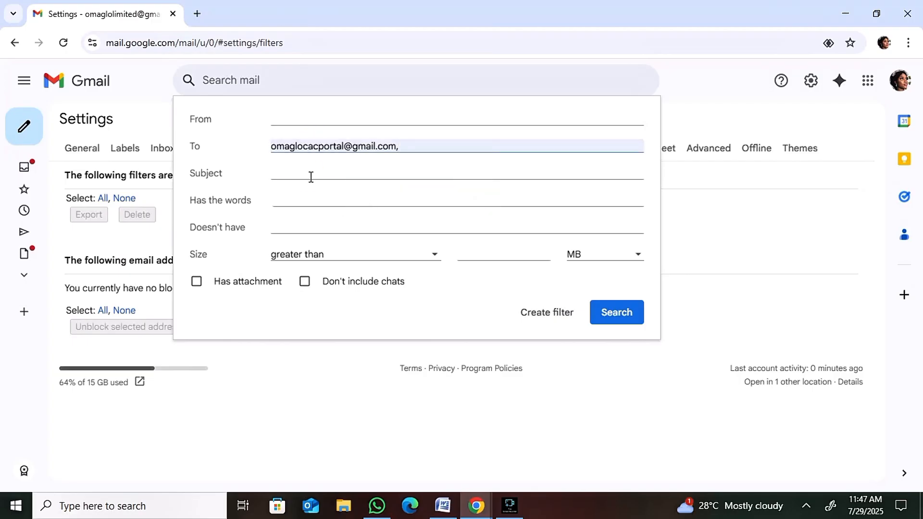
{"action": "left_click", "coordinate": [315, 178]}
{"action": "left_click", "coordinate": [383, 202]}
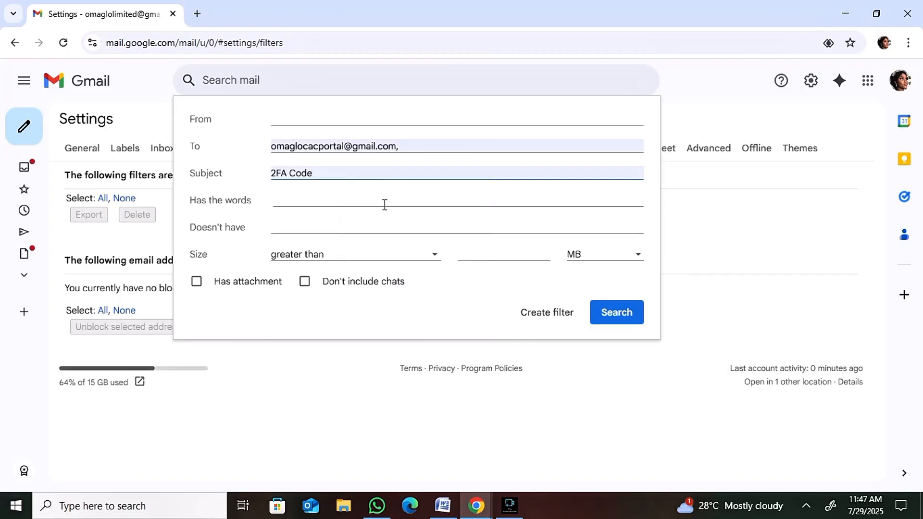
{"action": "left_click", "coordinate": [325, 200]}
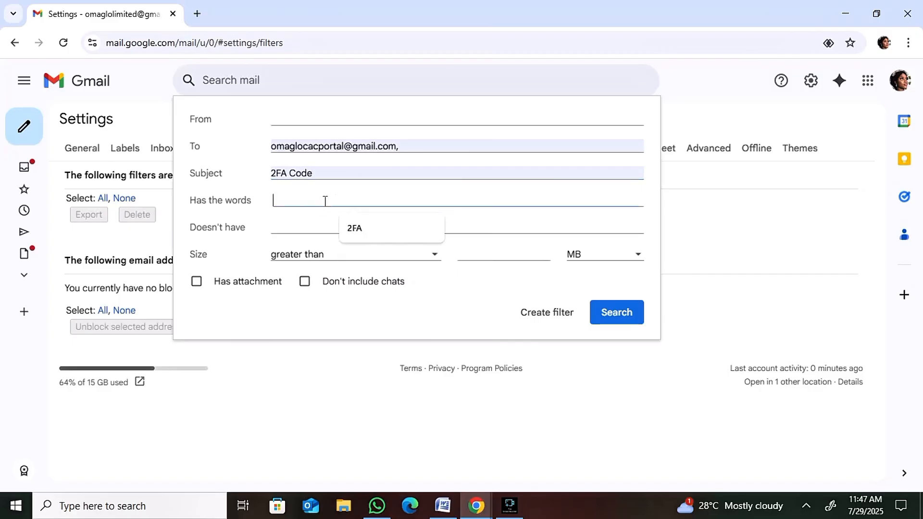
{"action": "left_click", "coordinate": [379, 230]}
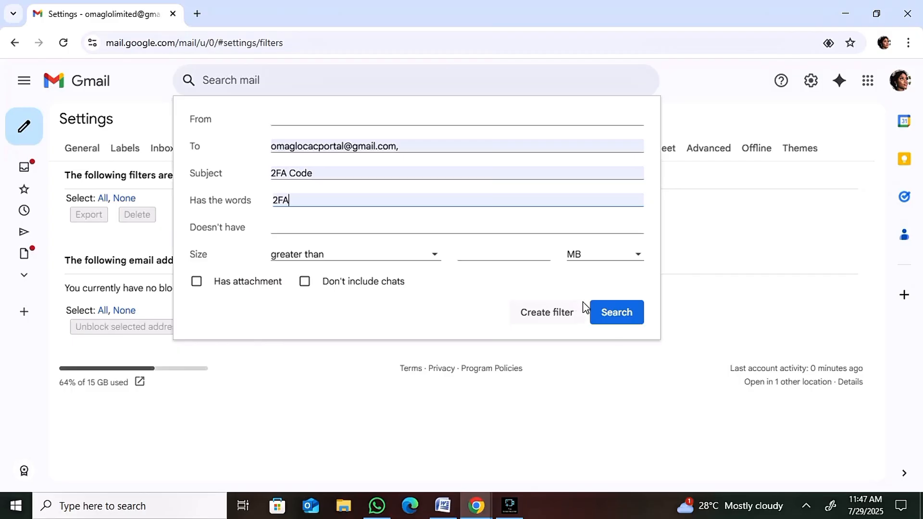
Test the filter criteria with a search and continue to the filter's action options.
{"action": "left_click", "coordinate": [618, 314]}
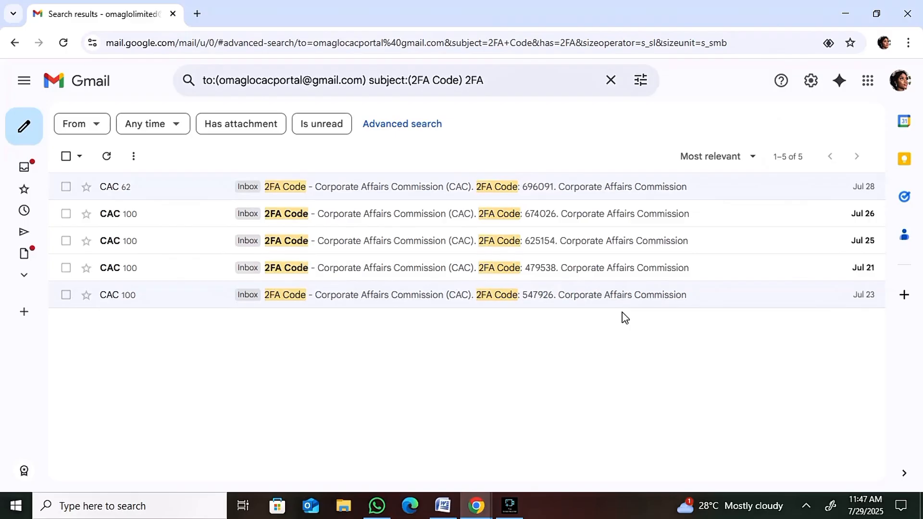
{"action": "left_click", "coordinate": [643, 83]}
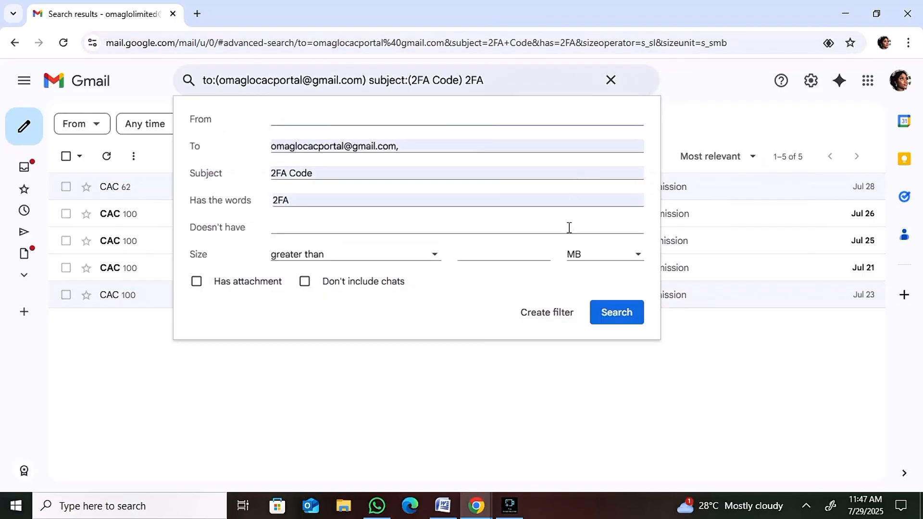
{"action": "left_click", "coordinate": [548, 319]}
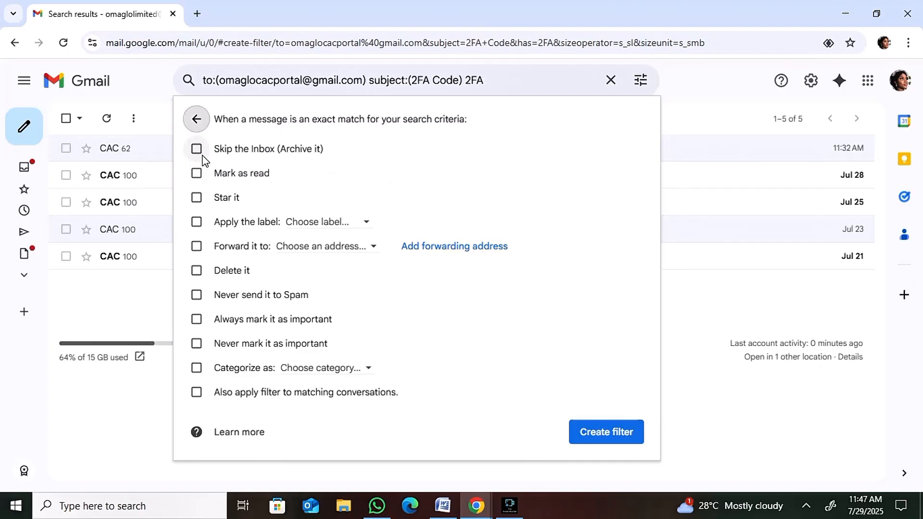
Set the filter to forward matching messages to the verified forwarding address and create the filter.
{"action": "left_click", "coordinate": [196, 294]}
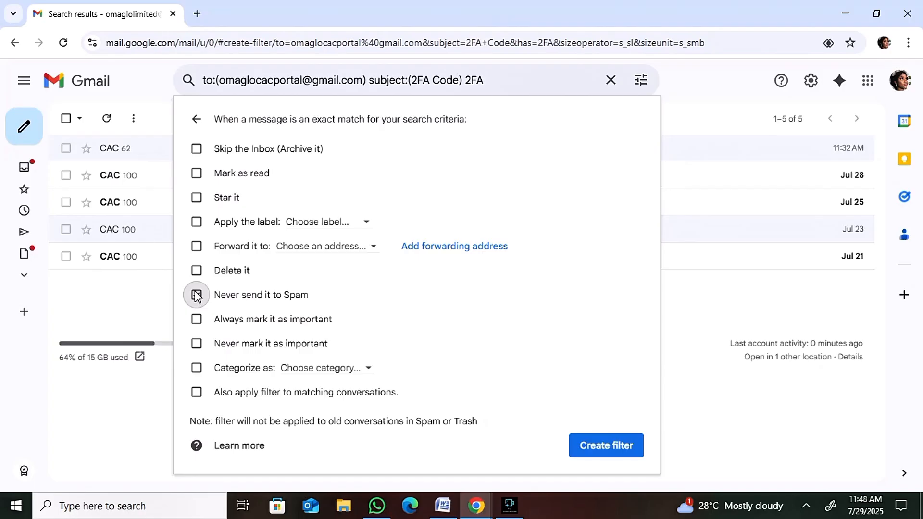
{"action": "left_click", "coordinate": [195, 295]}
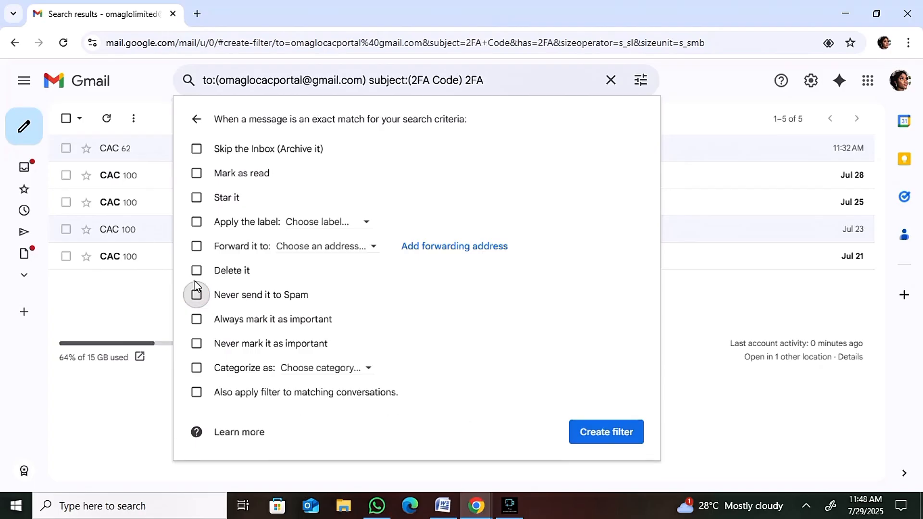
{"action": "left_click", "coordinate": [196, 247]}
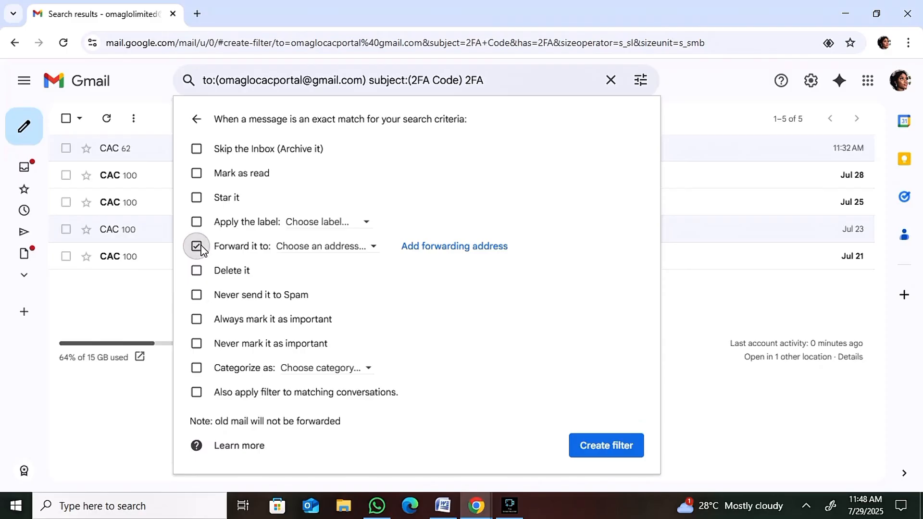
{"action": "left_click", "coordinate": [295, 246]}
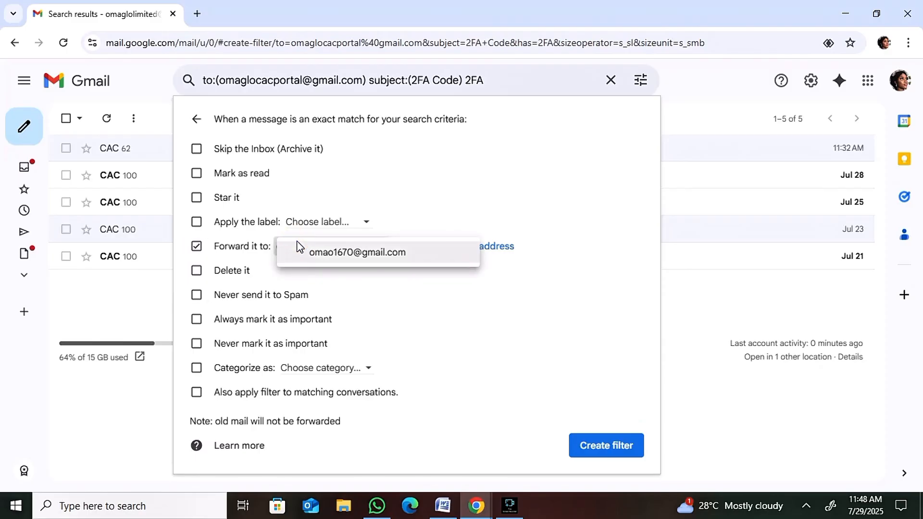
{"action": "left_click", "coordinate": [329, 255]}
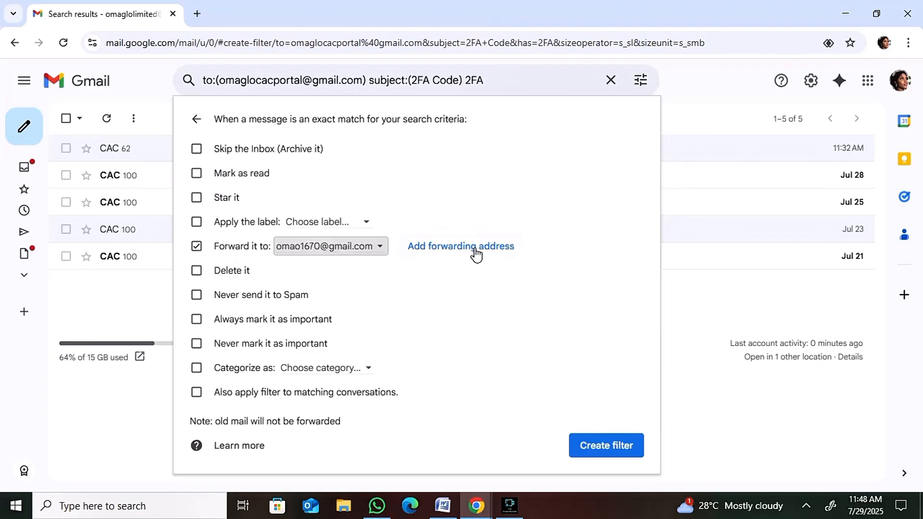
{"action": "left_click", "coordinate": [607, 451]}
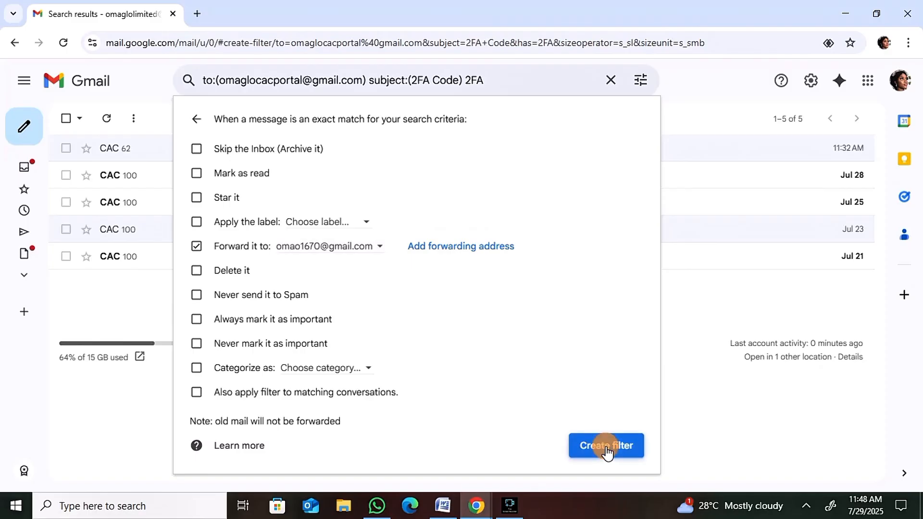
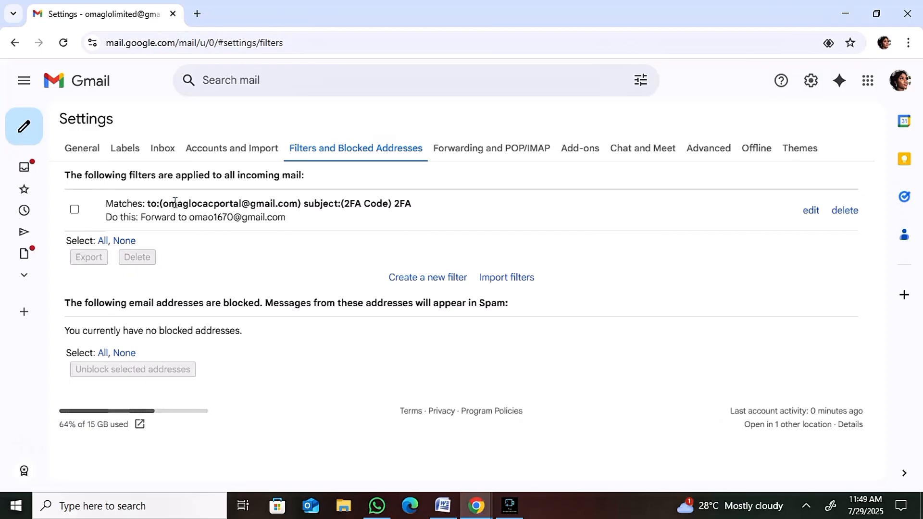
Review the new filter's matching criteria and its forwarding address in the list of filters applied to incoming mail.
{"action": "triple_click", "coordinate": [176, 202]}
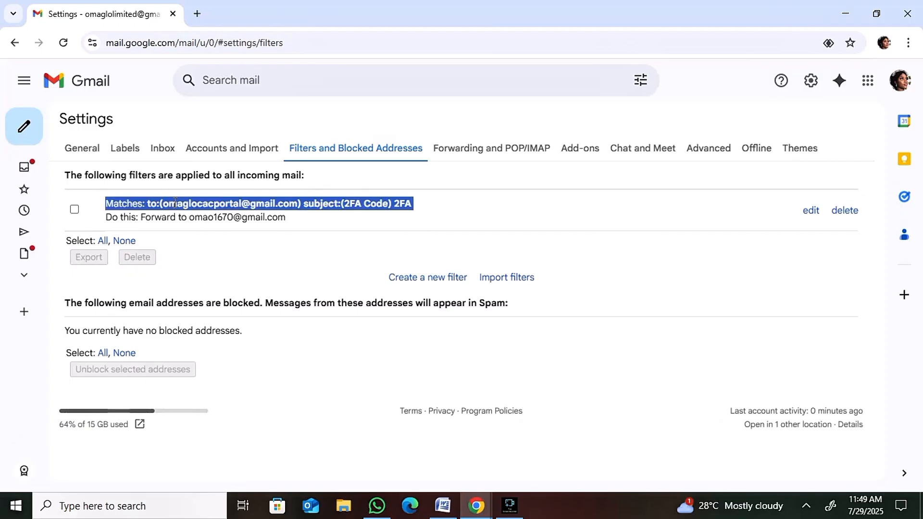
{"action": "double_click", "coordinate": [195, 219]}
{"action": "left_click", "coordinate": [196, 221]}
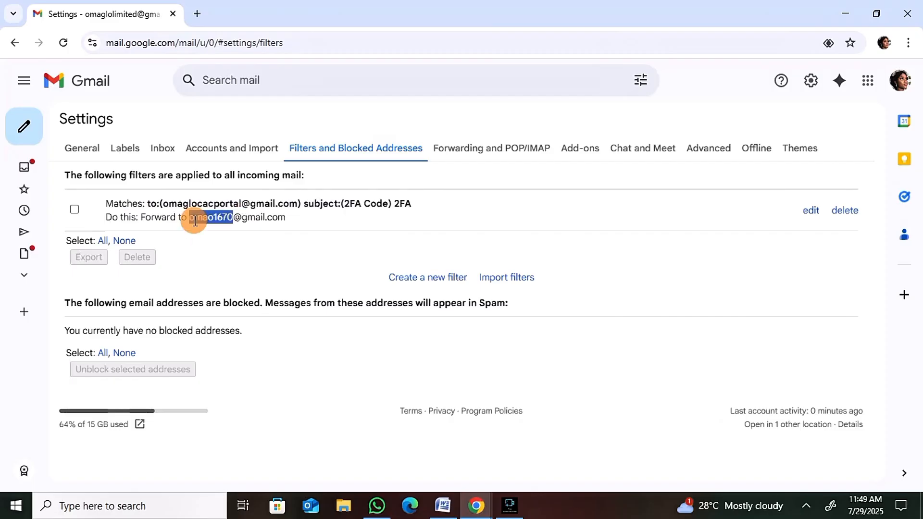
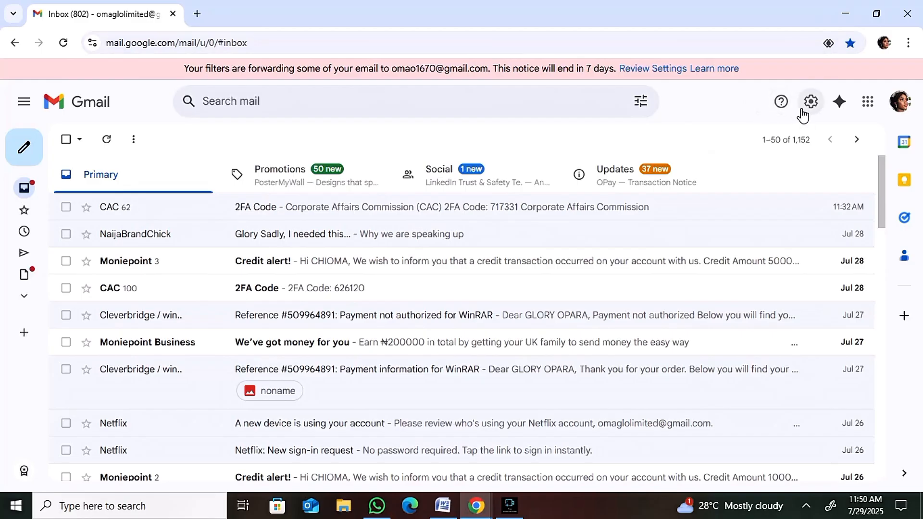
Open the full Gmail settings page from the inbox.
{"action": "left_click", "coordinate": [812, 112]}
{"action": "left_click", "coordinate": [812, 112]}
{"action": "left_click", "coordinate": [812, 112]}
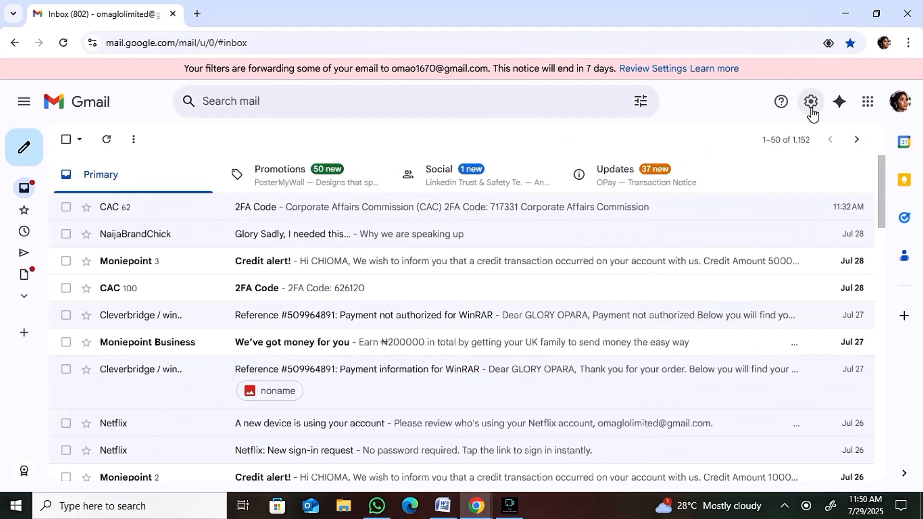
{"action": "left_click", "coordinate": [813, 113]}
{"action": "left_click", "coordinate": [773, 178]}
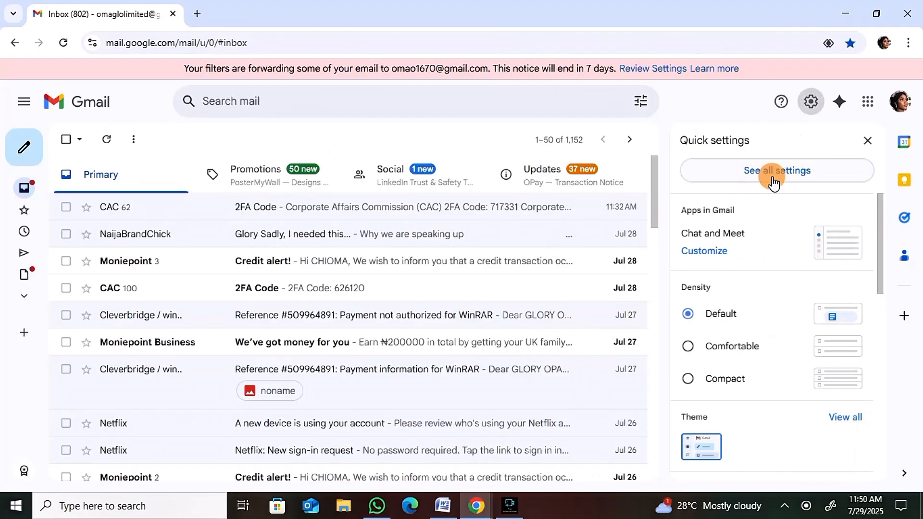
{"action": "left_click", "coordinate": [789, 177]}
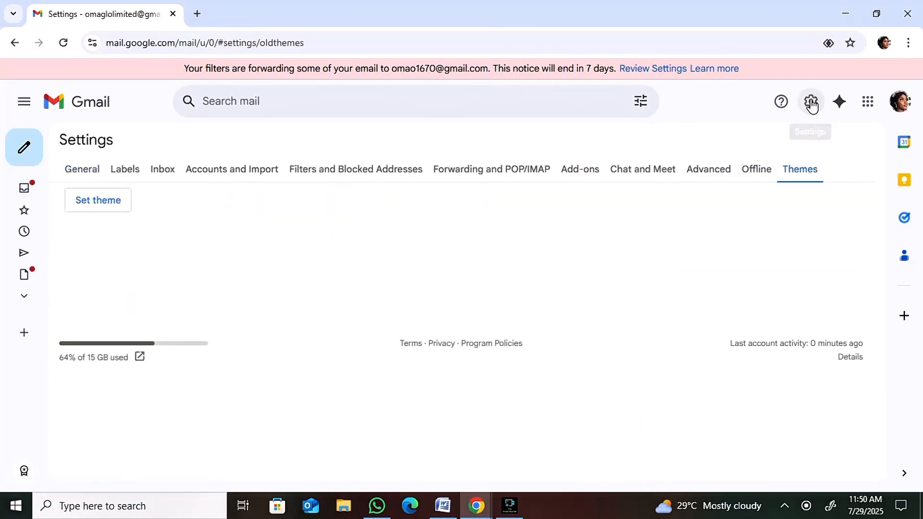
Show the Forwarding and POP/IMAP settings with the option to add a forwarding address, and decline the incoming WhatsApp call.
{"action": "left_click", "coordinate": [809, 106]}
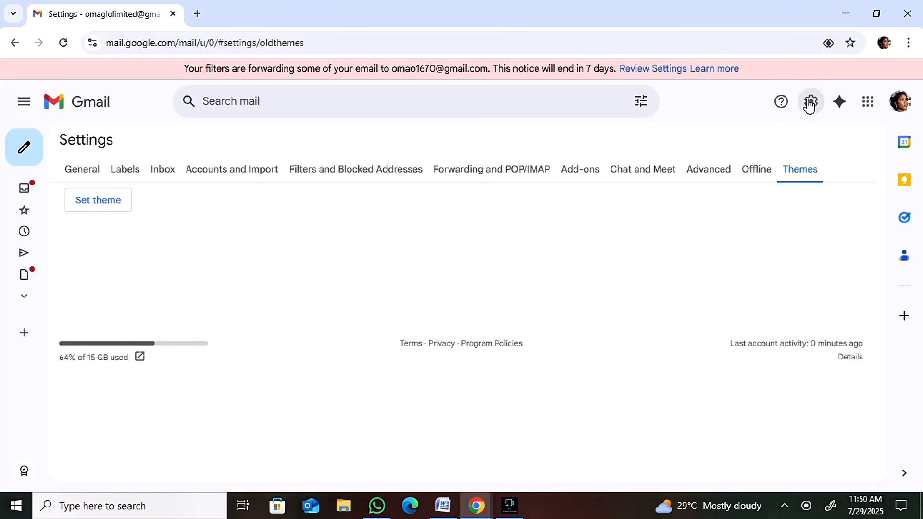
{"action": "left_click", "coordinate": [636, 103]}
{"action": "left_click", "coordinate": [742, 195]}
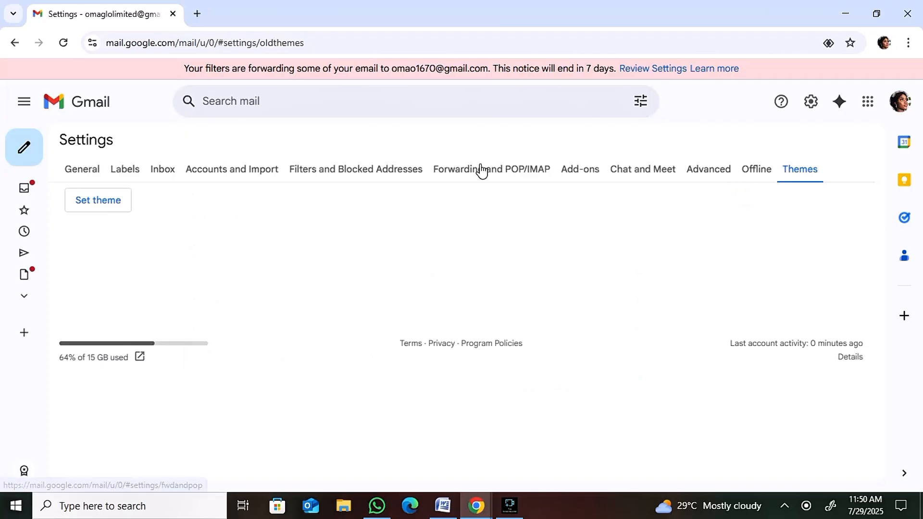
{"action": "left_click", "coordinate": [471, 178]}
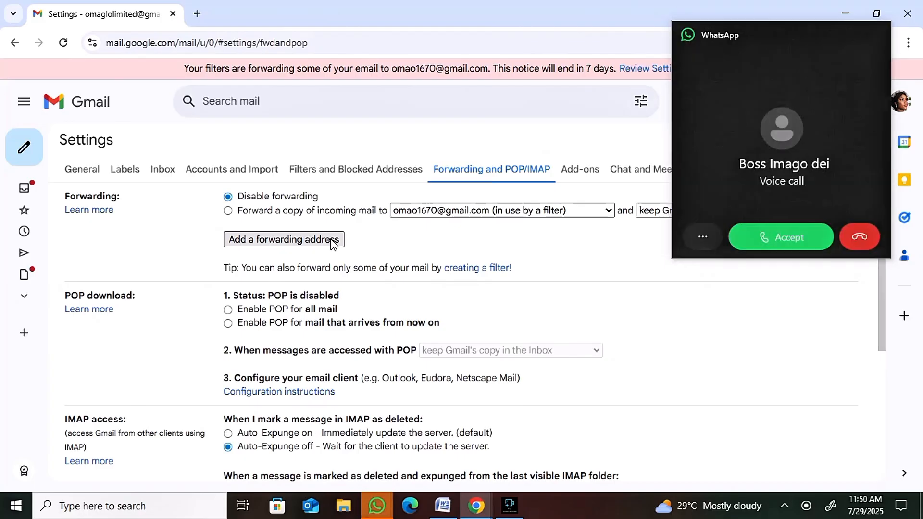
{"action": "left_click", "coordinate": [864, 244]}
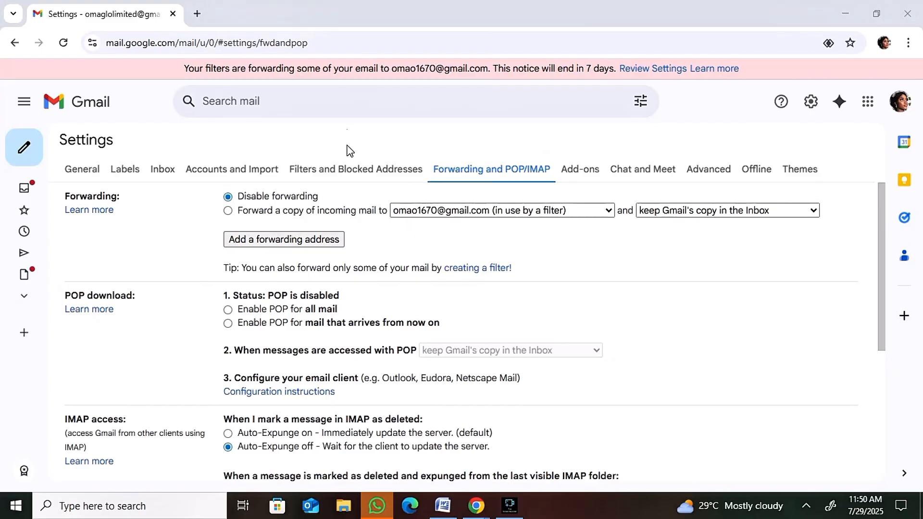
Go to the Filters and Blocked Addresses settings and start a new filter, ready to fill in its To criterion.
{"action": "left_click", "coordinate": [344, 173]}
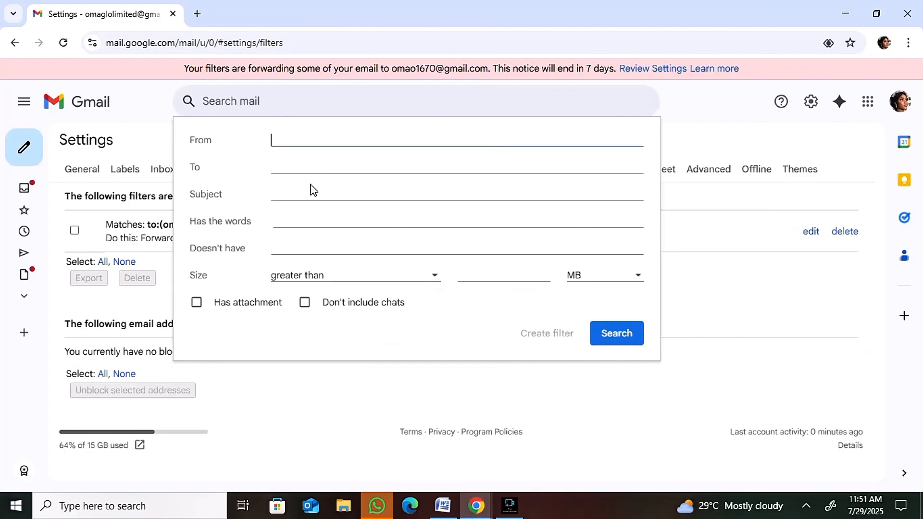
{"action": "left_click", "coordinate": [314, 165]}
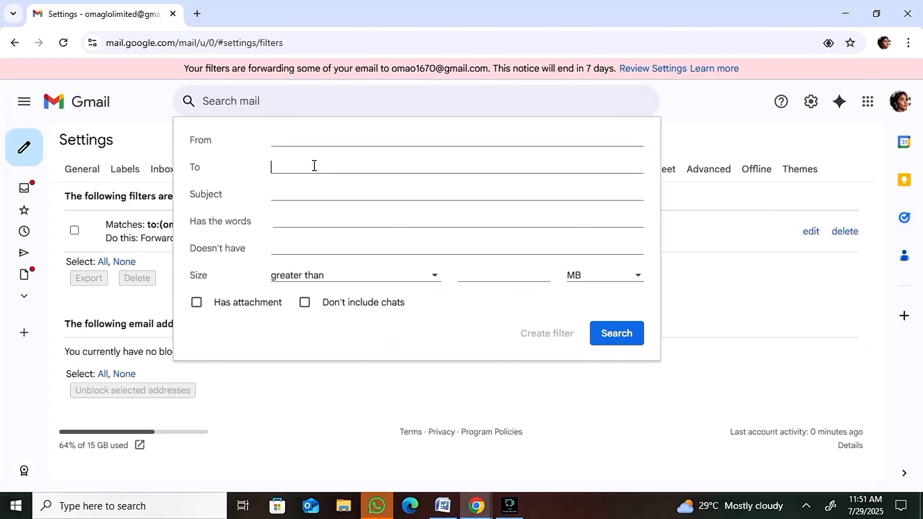
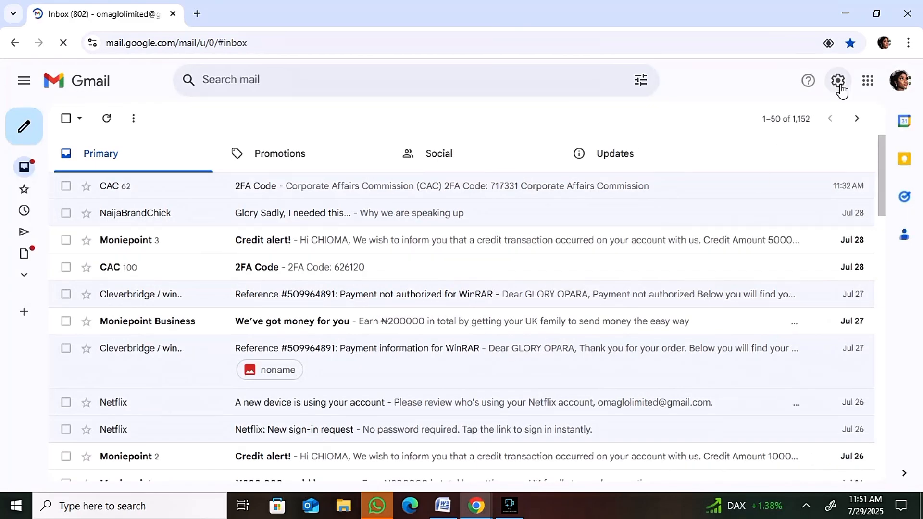
Switch to the CAC portal Gmail account and highlight the notice about filters forwarding email to other addresses.
{"action": "left_click", "coordinate": [898, 82]}
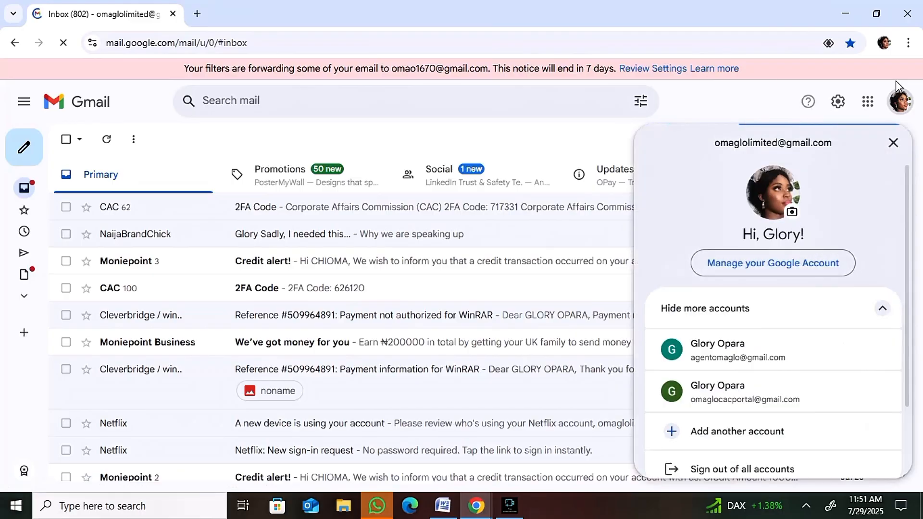
{"action": "left_click", "coordinate": [711, 397]}
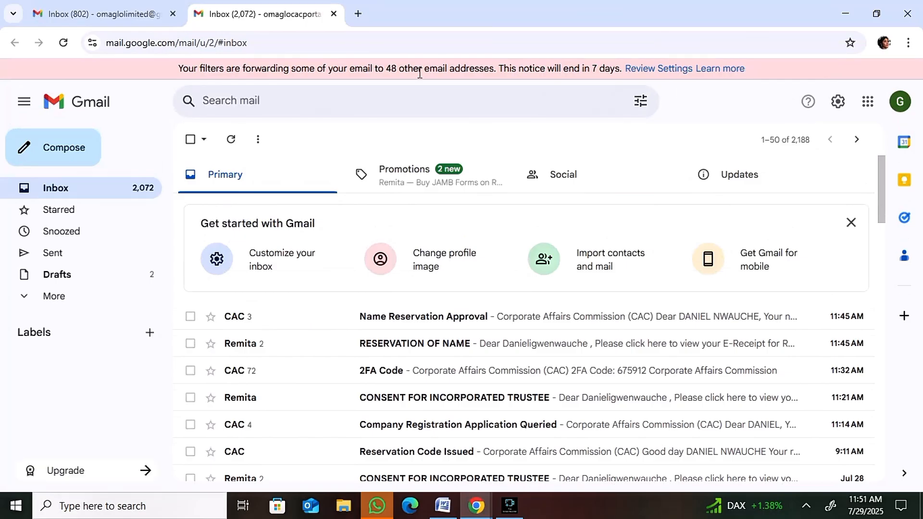
{"action": "triple_click", "coordinate": [389, 69]}
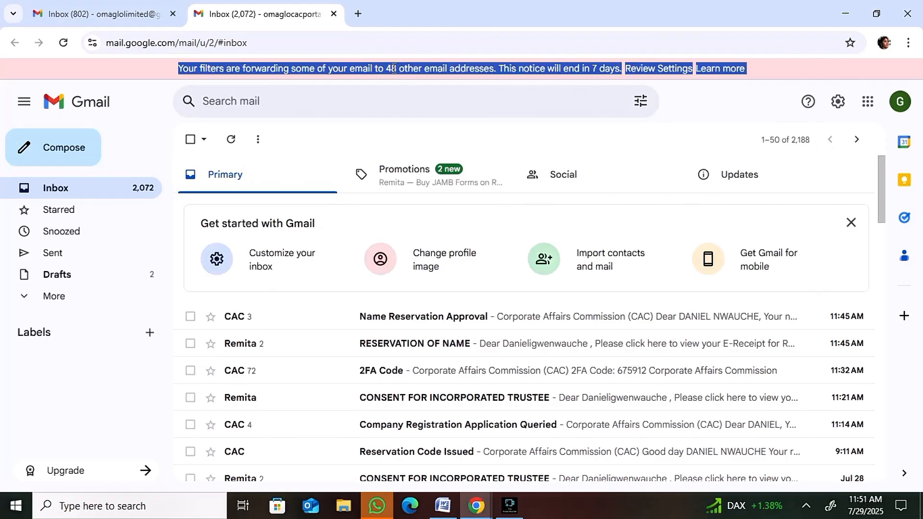
Open the full settings of this account and look through the 2FA forwarding filters in Filters and Blocked Addresses.
{"action": "left_click", "coordinate": [838, 104]}
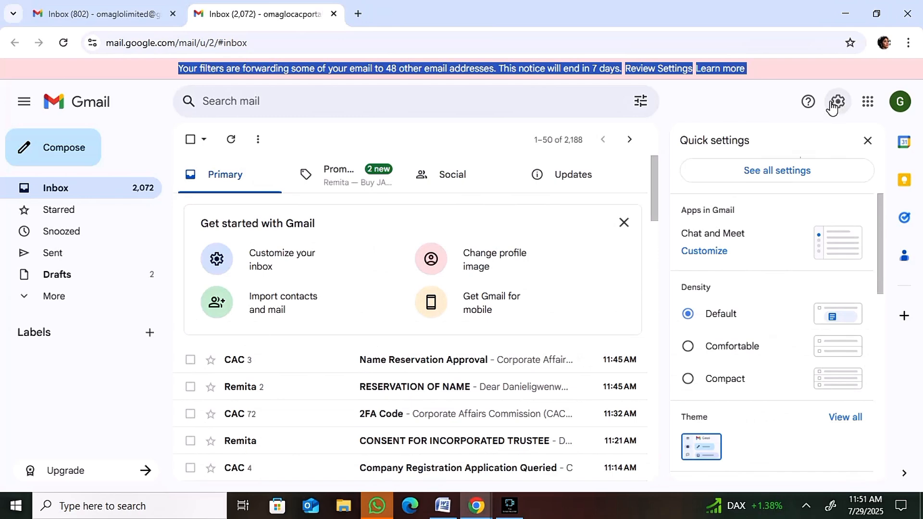
{"action": "left_click", "coordinate": [780, 172]}
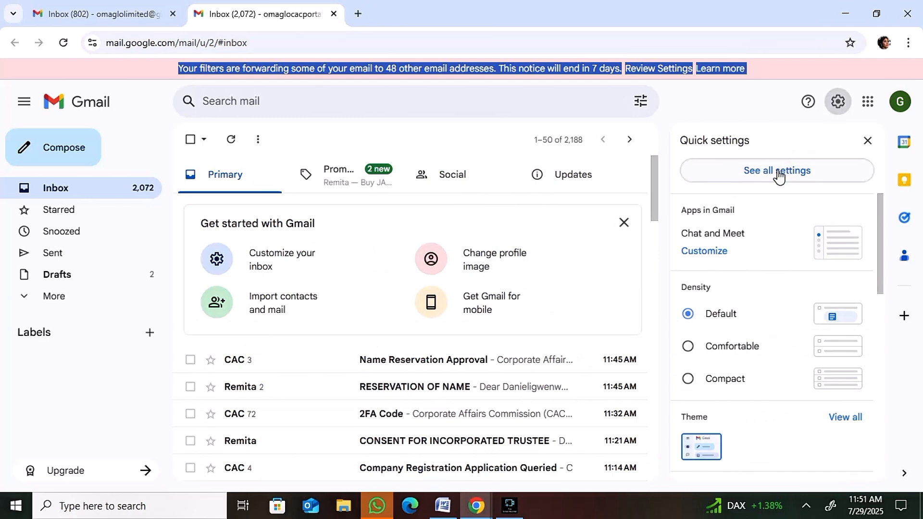
{"action": "left_click", "coordinate": [768, 173]}
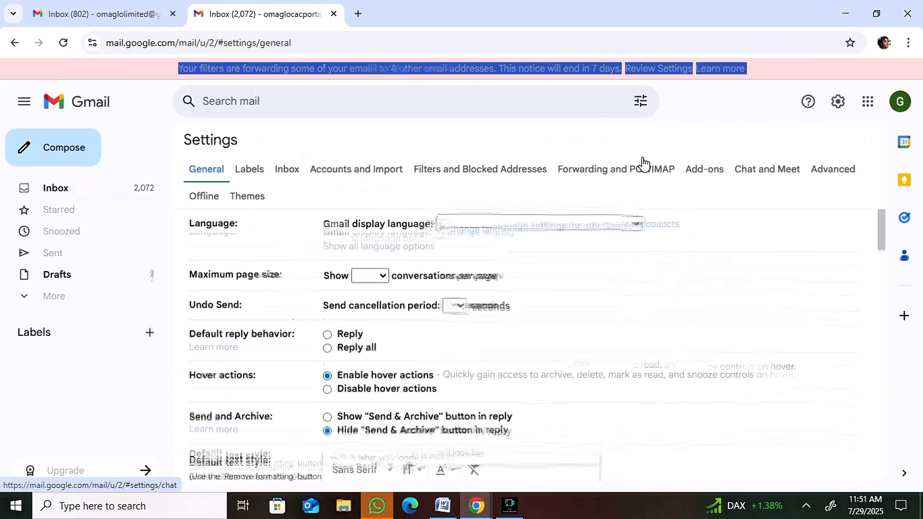
{"action": "left_click", "coordinate": [449, 170]}
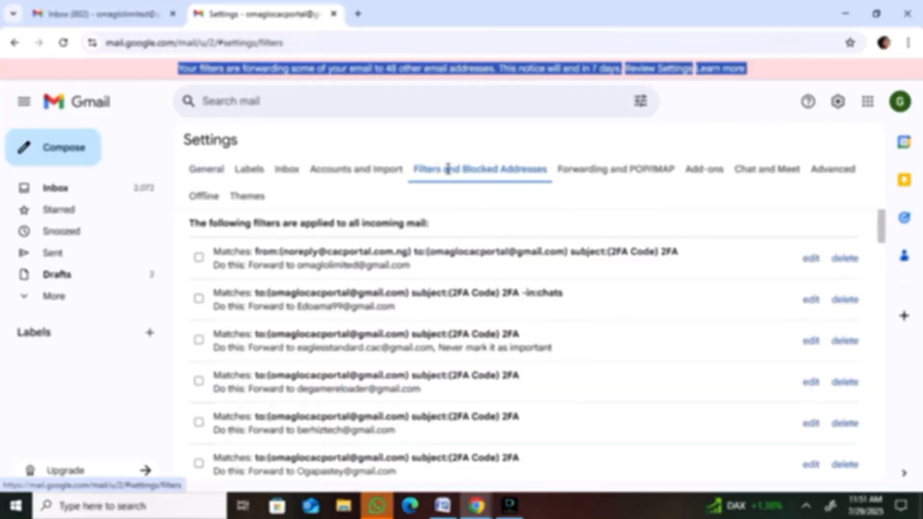
{"action": "scroll", "coordinate": [539, 346], "scroll_direction": "down", "scroll_amount": 15}
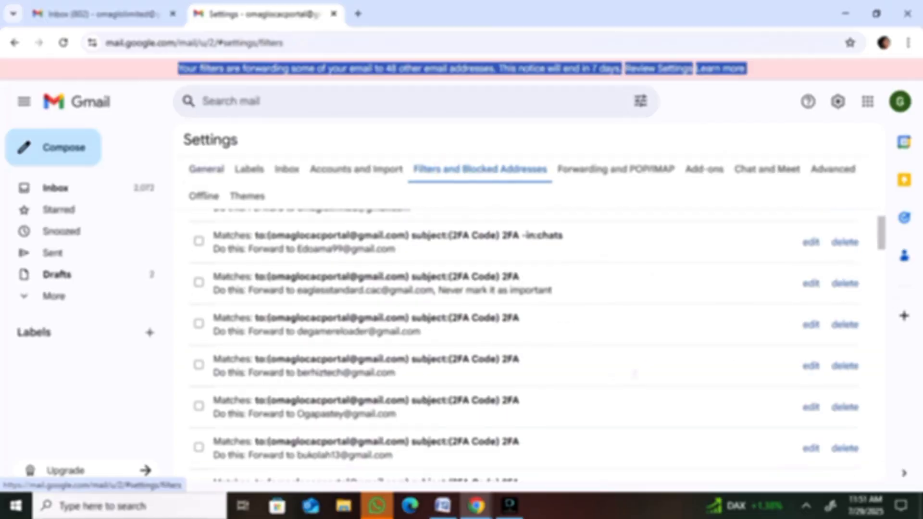
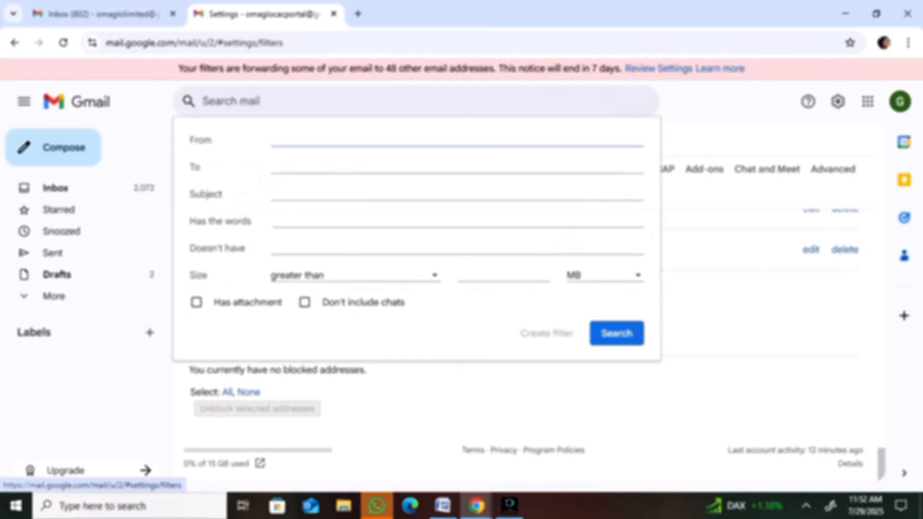
Enter the CAC portal account's own email address as the recipient criterion of the new filter.
{"action": "left_click", "coordinate": [414, 166]}
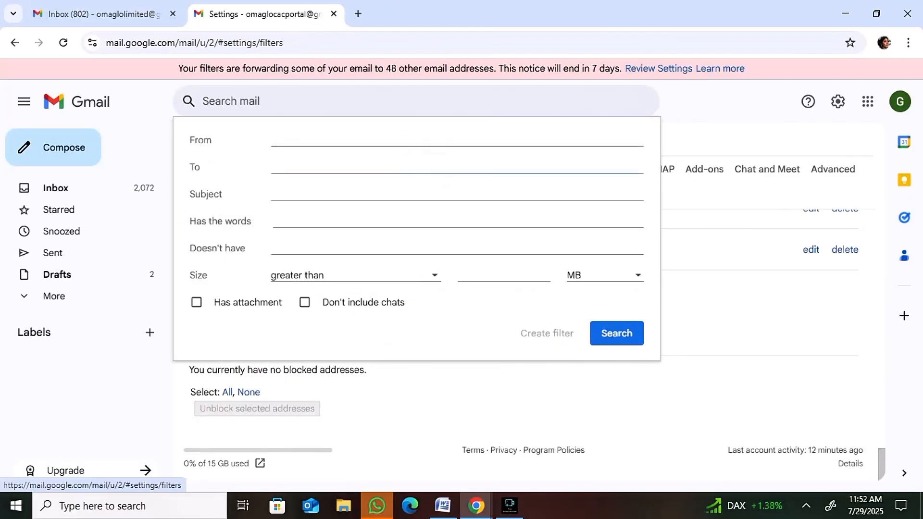
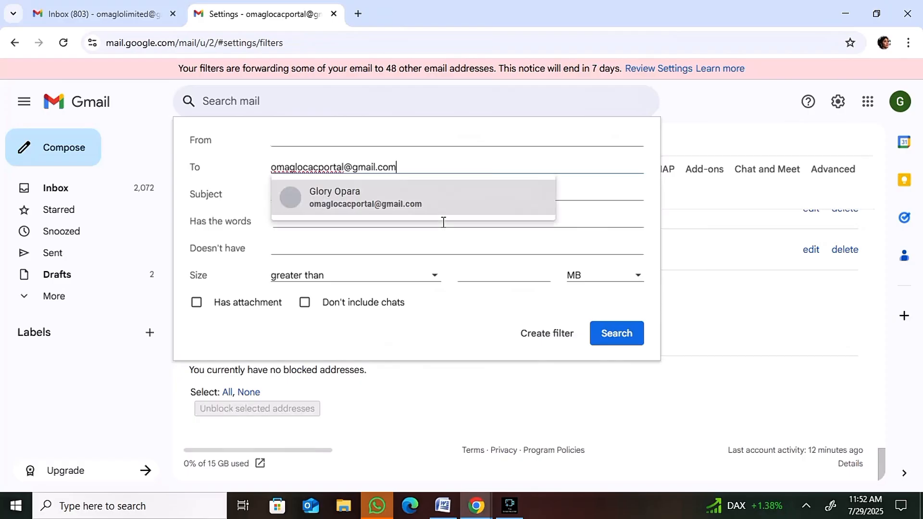
{"action": "left_click", "coordinate": [404, 204]}
Set the new filter's subject criterion to "2FA Code" and move on to the included-words criterion.
{"action": "left_click", "coordinate": [347, 189]}
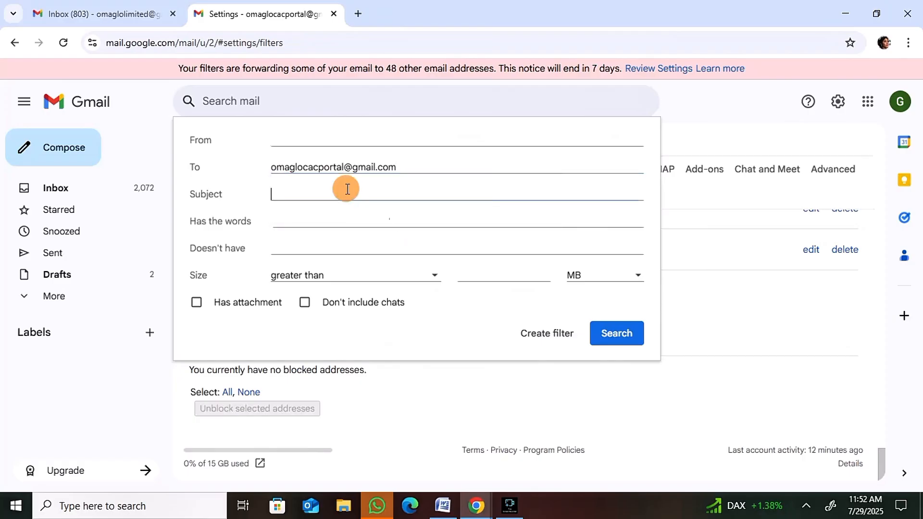
{"action": "type", "text": "2"}
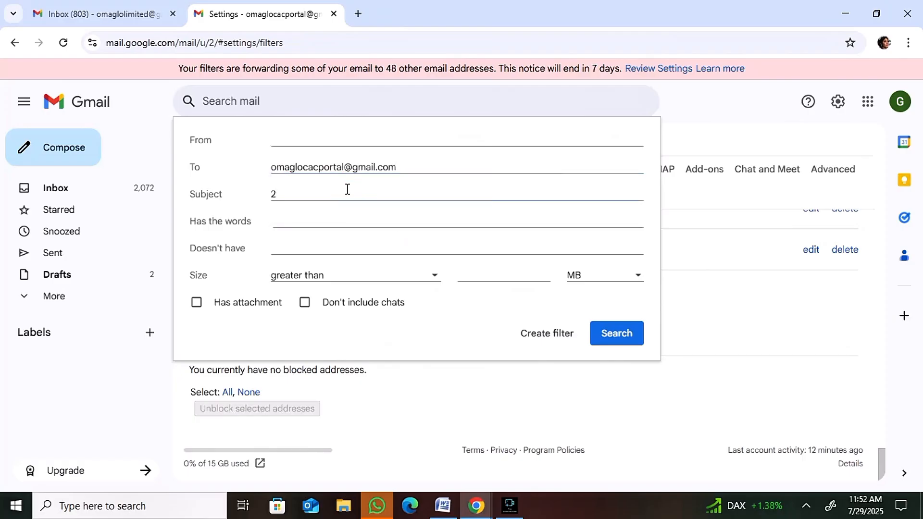
{"action": "type", "text": "FA Code"}
{"action": "left_click", "coordinate": [392, 218]}
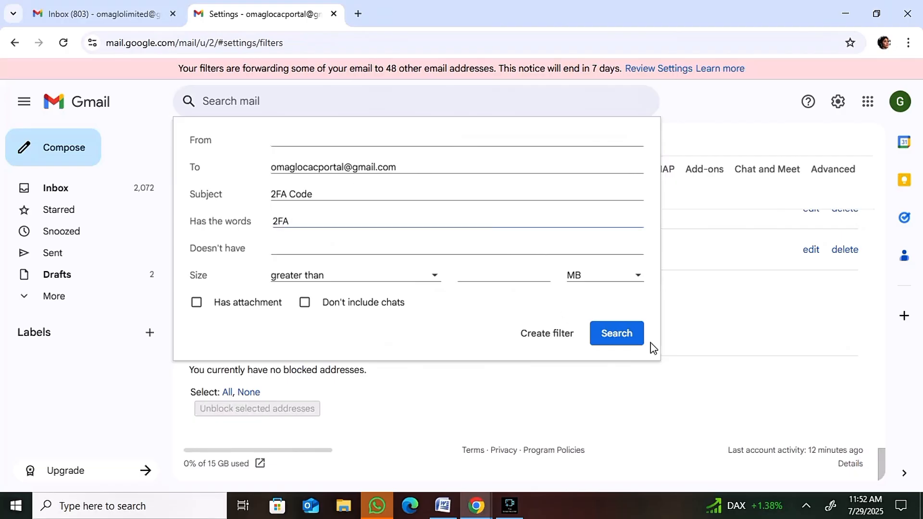
Test the filter criteria with a mail search, then reopen them and proceed to creating the filter from them.
{"action": "left_click", "coordinate": [628, 340]}
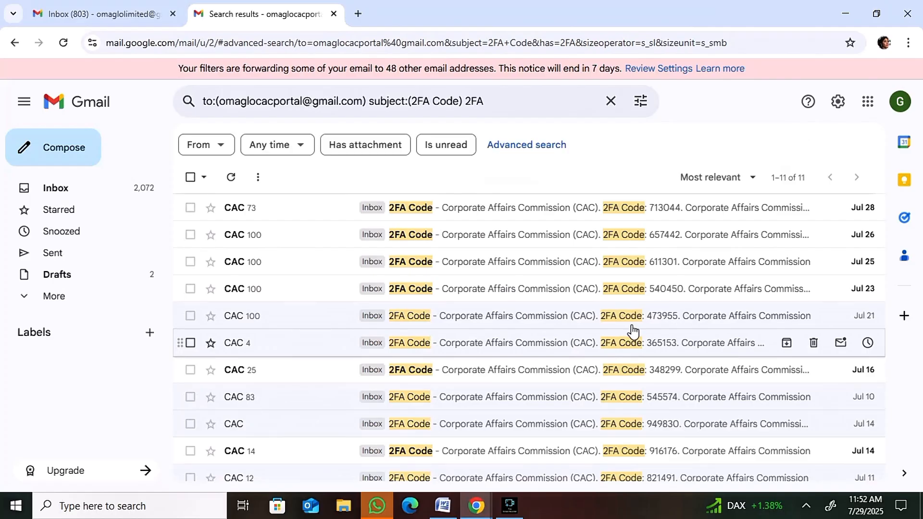
{"action": "left_click", "coordinate": [638, 102]}
{"action": "left_click", "coordinate": [536, 337]}
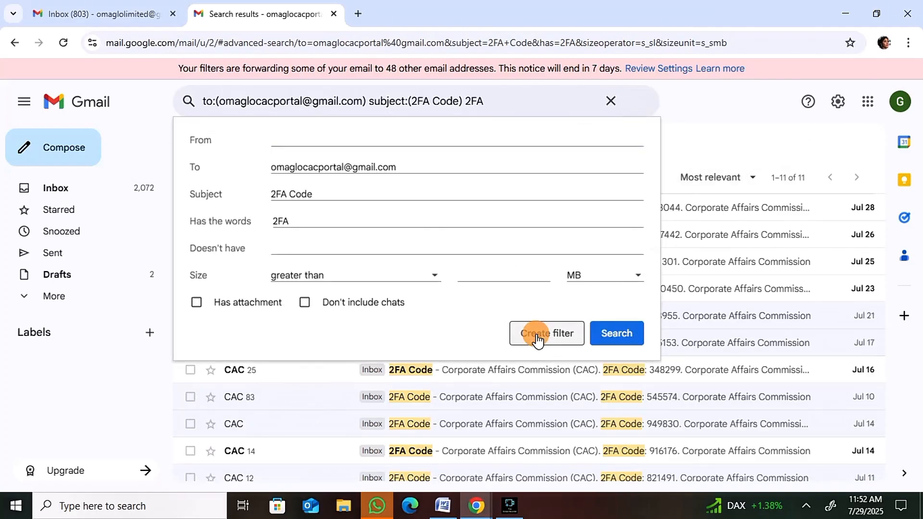